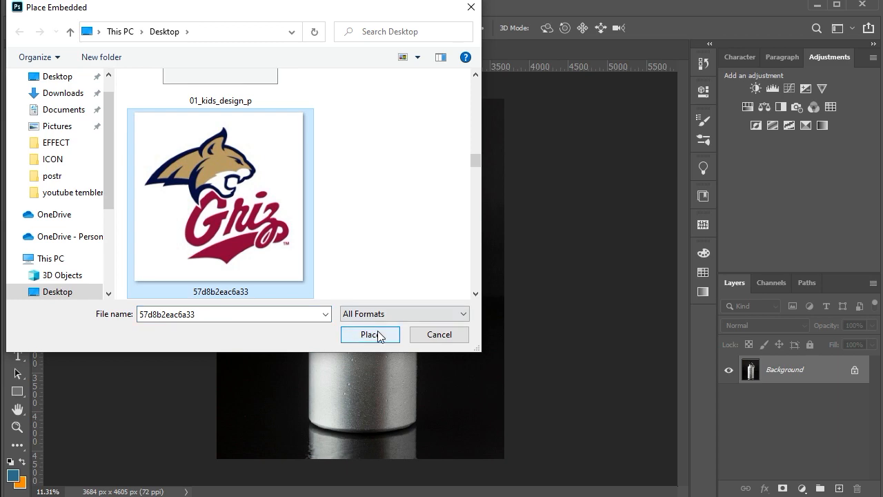
Step: Place the 57d8b2eac6a33 logo as an embedded image, scale it to about 269%, and centre it on the bottle's body
{"action": "left_click", "coordinate": [383, 334]}
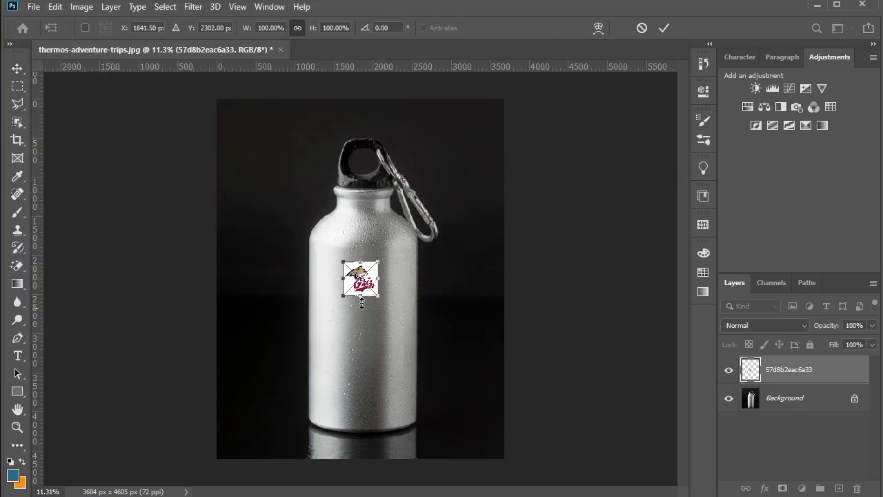
{"action": "left_click_drag", "start_coordinate": [362, 308], "coordinate": [366, 372]}
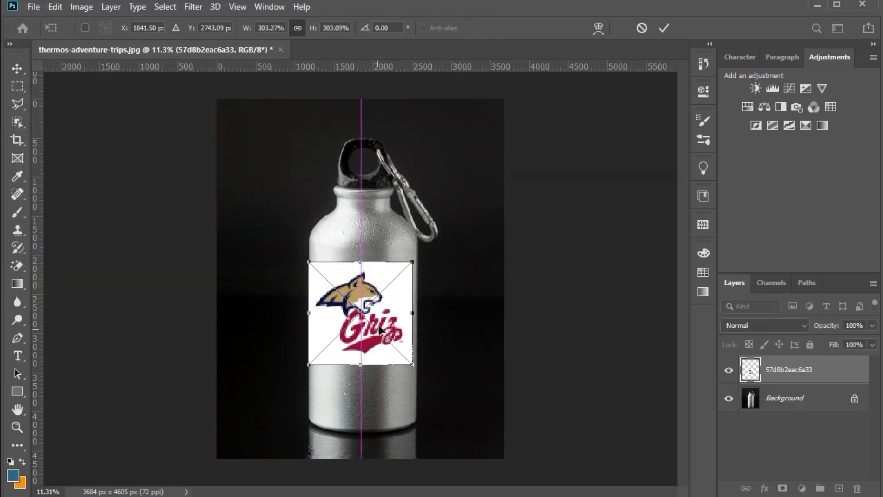
{"action": "left_click_drag", "start_coordinate": [384, 323], "coordinate": [392, 316]}
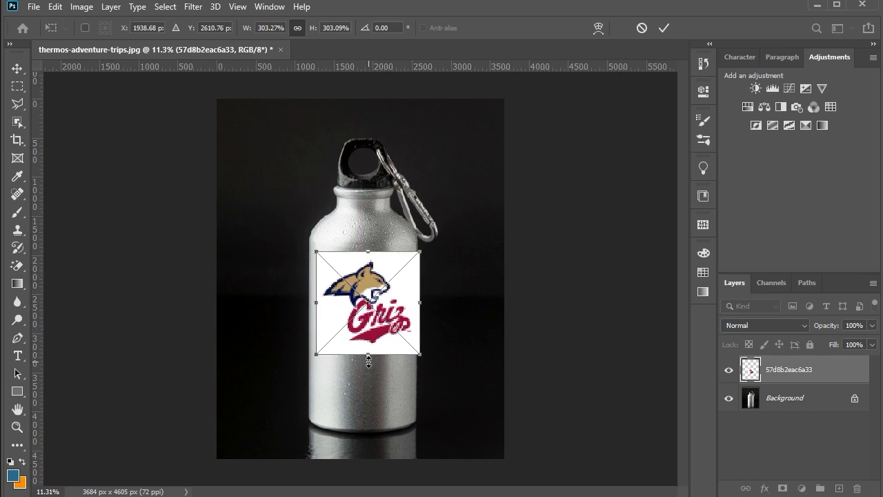
{"action": "left_click_drag", "start_coordinate": [368, 361], "coordinate": [382, 332]}
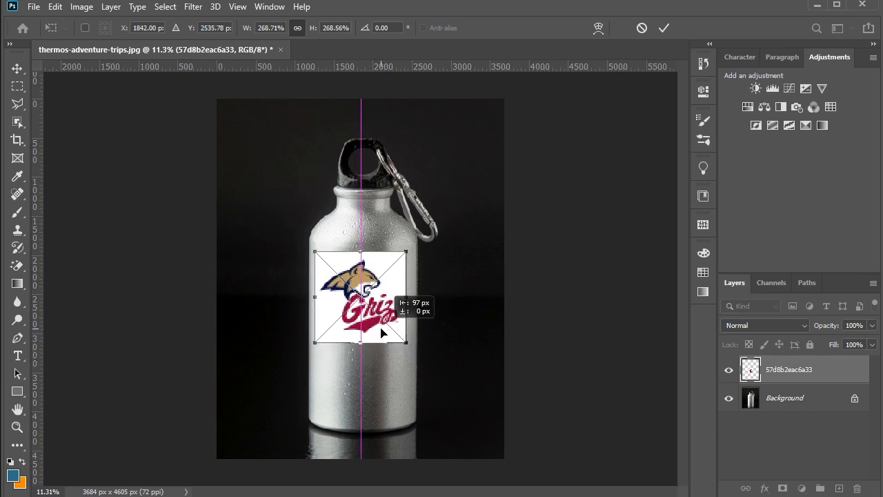
{"action": "key", "text": "Return"}
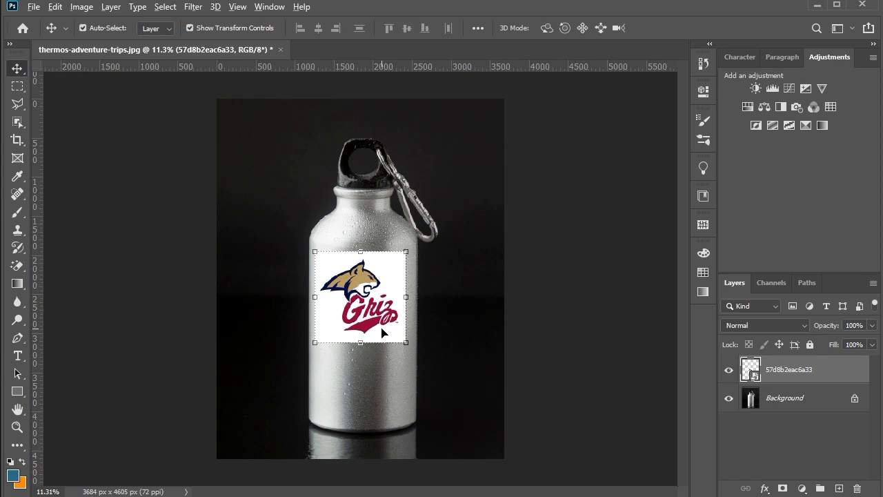
Step: Remove the logo's white background through the layer's Blend If options by lowering the This Layer white limit to 176
{"action": "scroll", "coordinate": [382, 332], "scroll_direction": "up", "scroll_amount": 2}
{"action": "scroll", "coordinate": [382, 333], "scroll_direction": "up", "scroll_amount": 4}
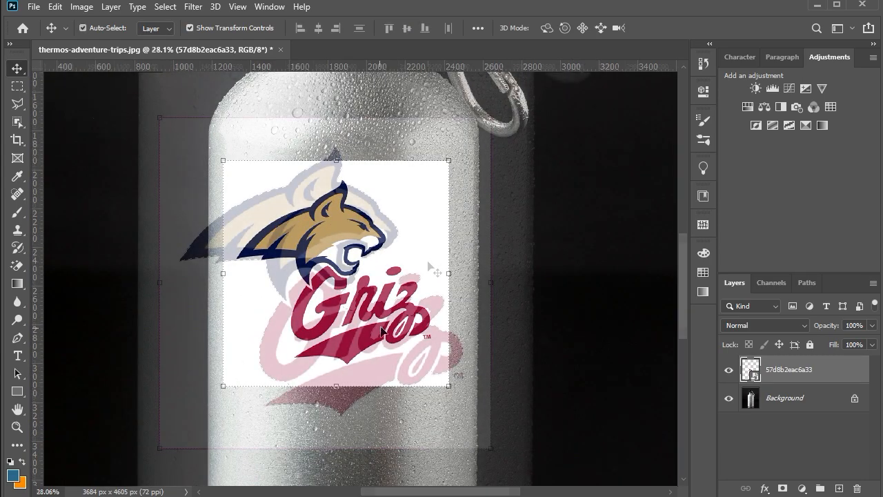
{"action": "scroll", "coordinate": [501, 267], "scroll_direction": "down", "scroll_amount": 2}
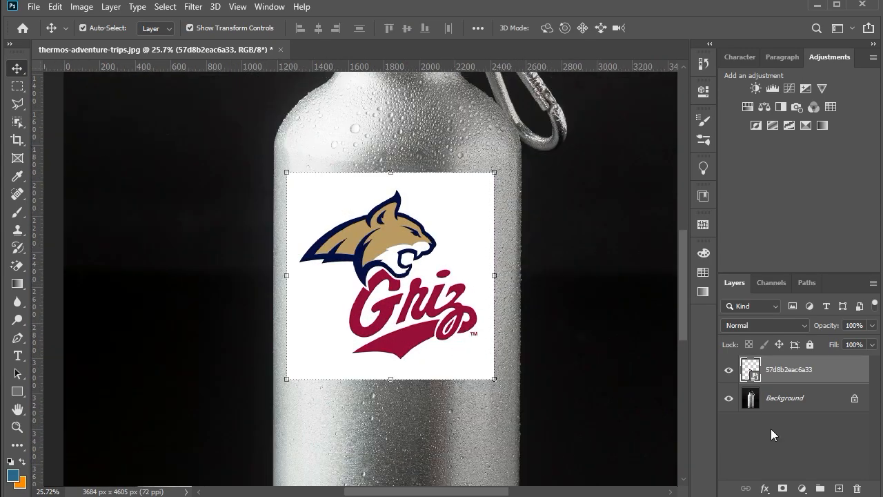
{"action": "left_click", "coordinate": [767, 488]}
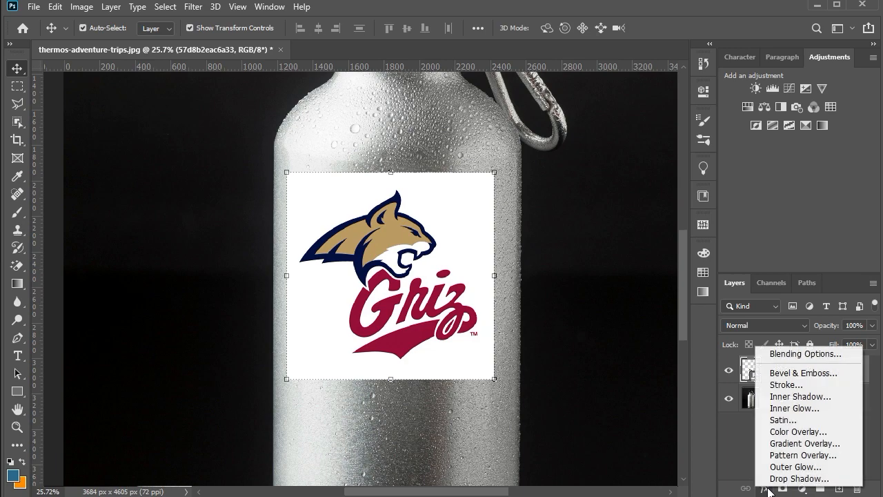
{"action": "left_click", "coordinate": [787, 351]}
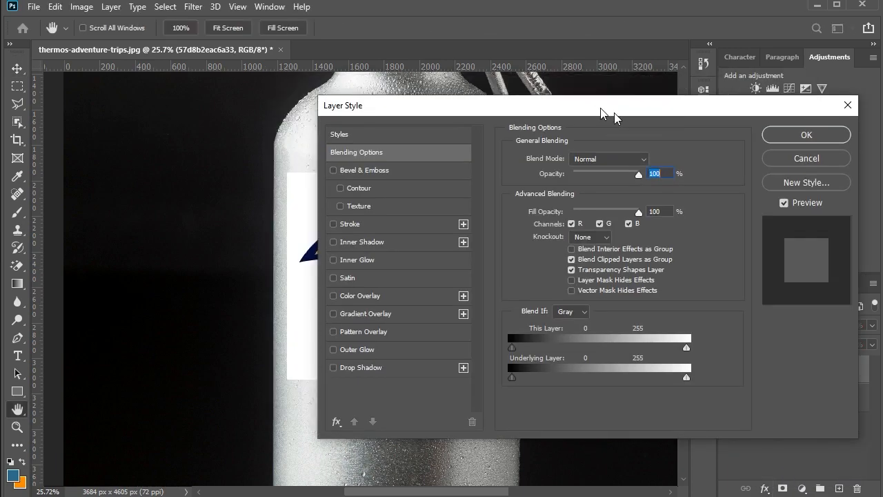
{"action": "left_click_drag", "start_coordinate": [601, 108], "coordinate": [758, 114]}
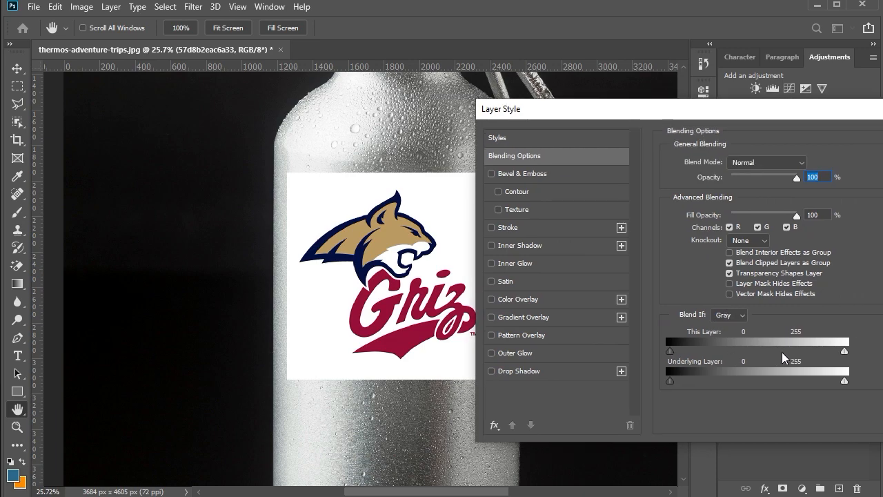
{"action": "left_click_drag", "start_coordinate": [845, 352], "coordinate": [793, 363]}
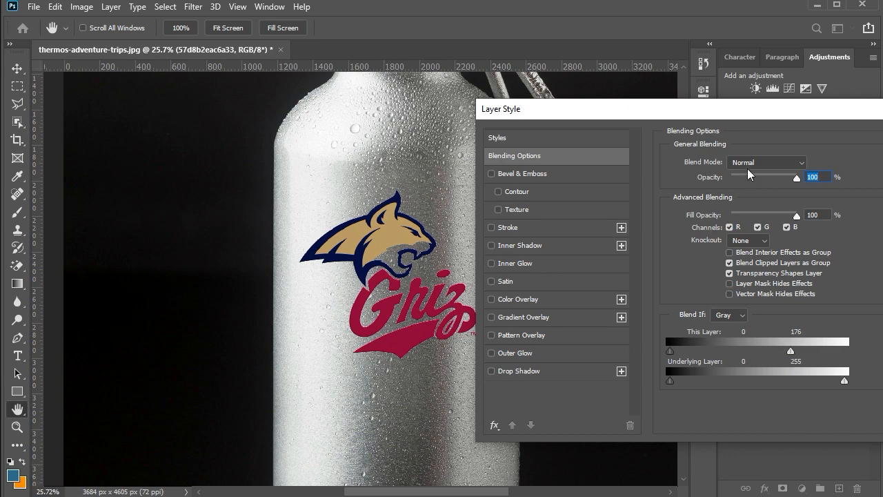
{"action": "left_click_drag", "start_coordinate": [737, 118], "coordinate": [623, 113]}
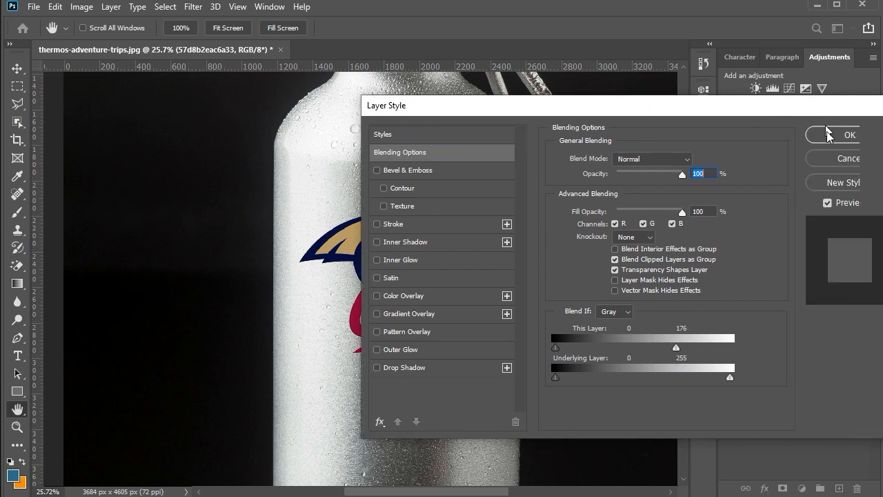
{"action": "left_click", "coordinate": [830, 138]}
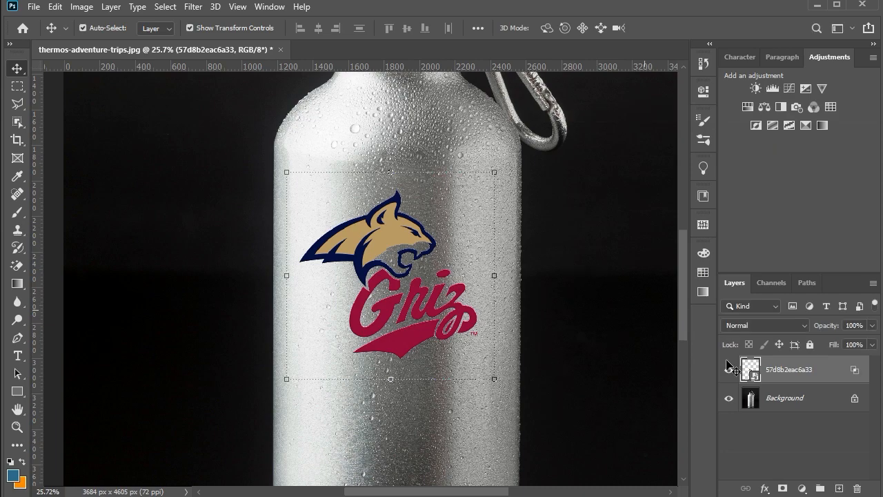
Step: Convert the logo layer to a smart object and deselect it
{"action": "right_click", "coordinate": [798, 370]}
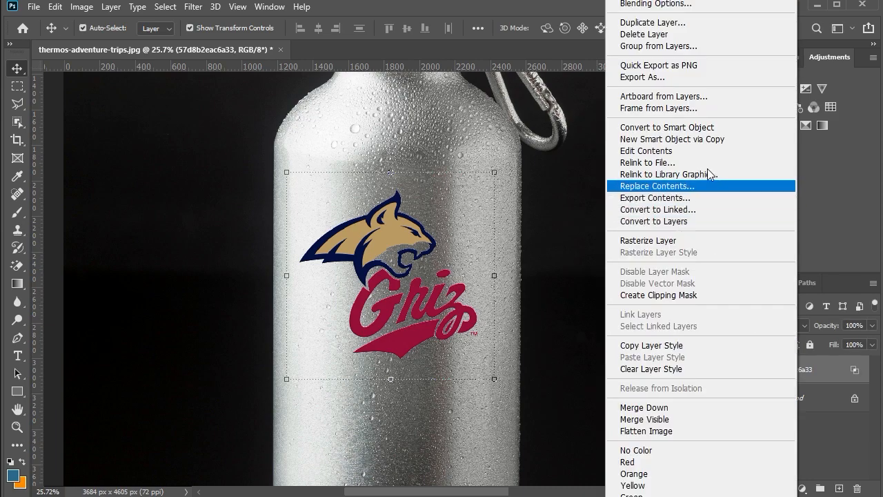
{"action": "left_click", "coordinate": [696, 131]}
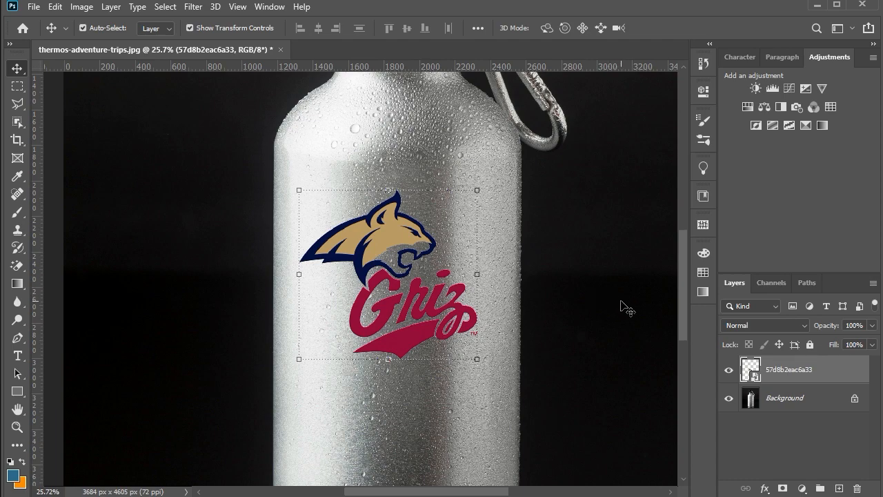
{"action": "left_click", "coordinate": [624, 308]}
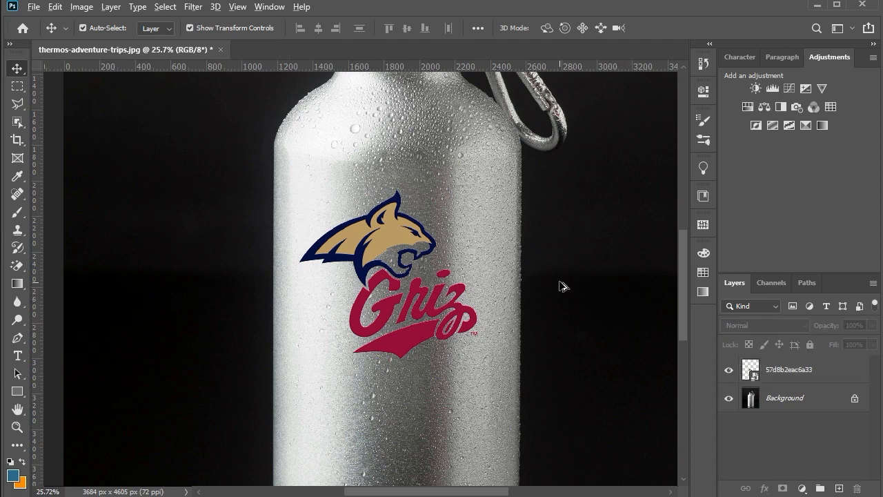
Step: Set the blend mode of the logo layer to Overlay
{"action": "scroll", "coordinate": [559, 285], "scroll_direction": "down", "scroll_amount": 2}
{"action": "scroll", "coordinate": [615, 337], "scroll_direction": "up", "scroll_amount": 2}
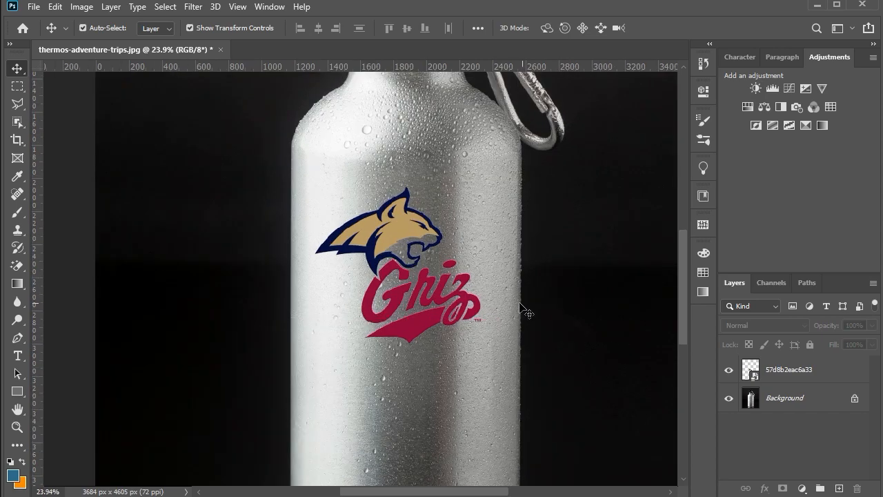
{"action": "left_click", "coordinate": [785, 374]}
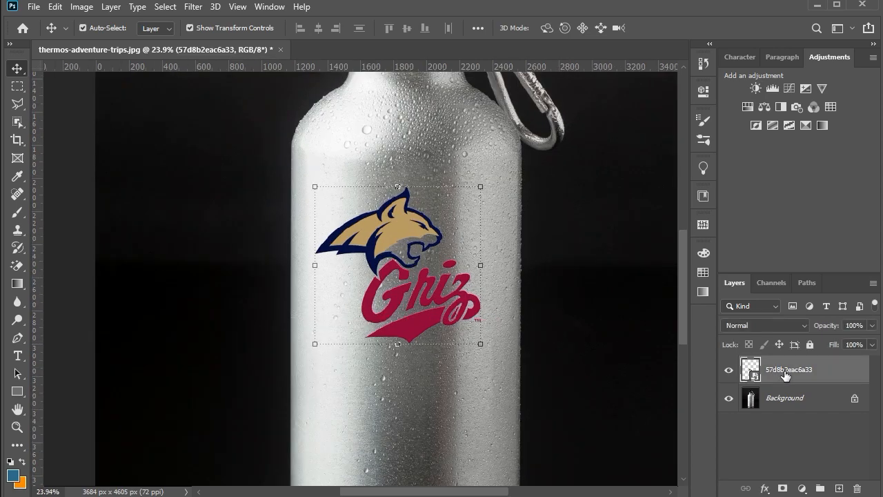
{"action": "left_click", "coordinate": [772, 325]}
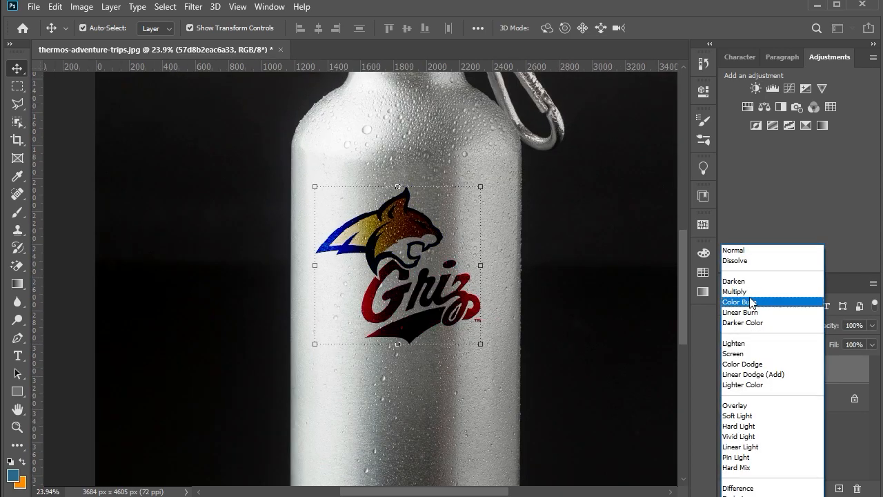
{"action": "left_click", "coordinate": [749, 409]}
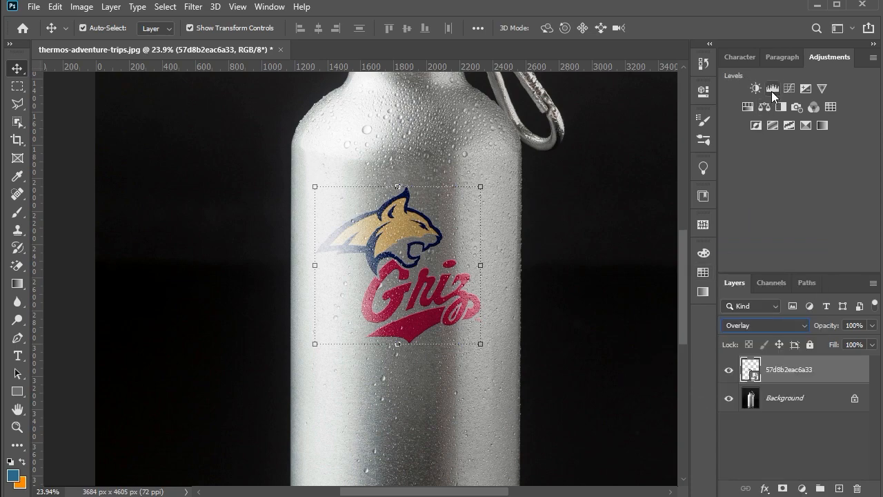
Step: Add a Curves adjustment clipped to the logo layer and slightly lower the output of the curve's highlight end point
{"action": "left_click", "coordinate": [802, 488]}
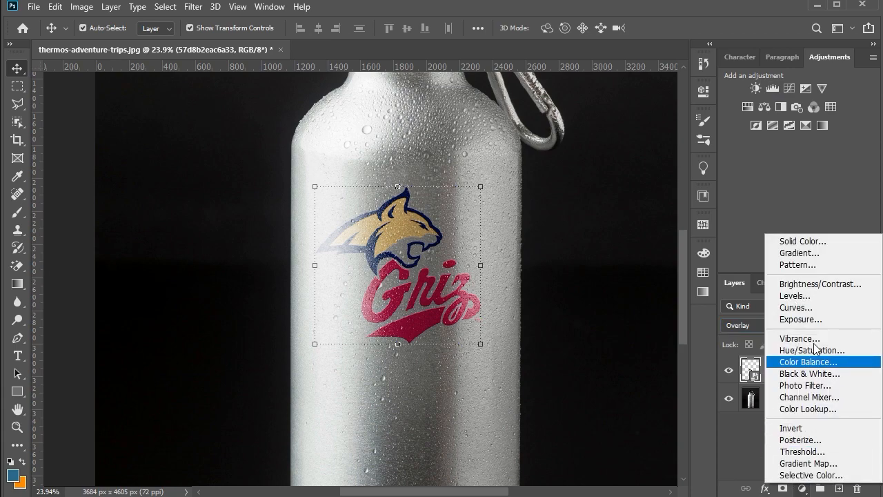
{"action": "left_click", "coordinate": [793, 308]}
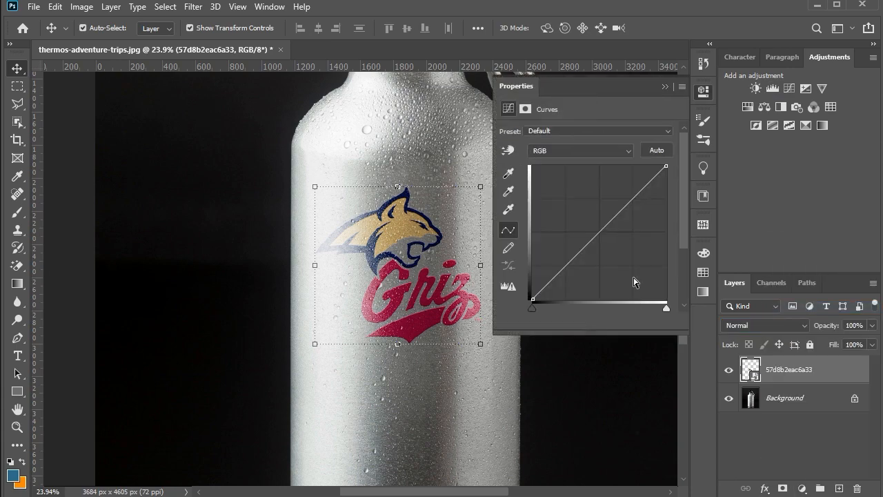
{"action": "left_click_drag", "start_coordinate": [665, 168], "coordinate": [666, 182]}
{"action": "key", "text": "ctrl+alt+g"}
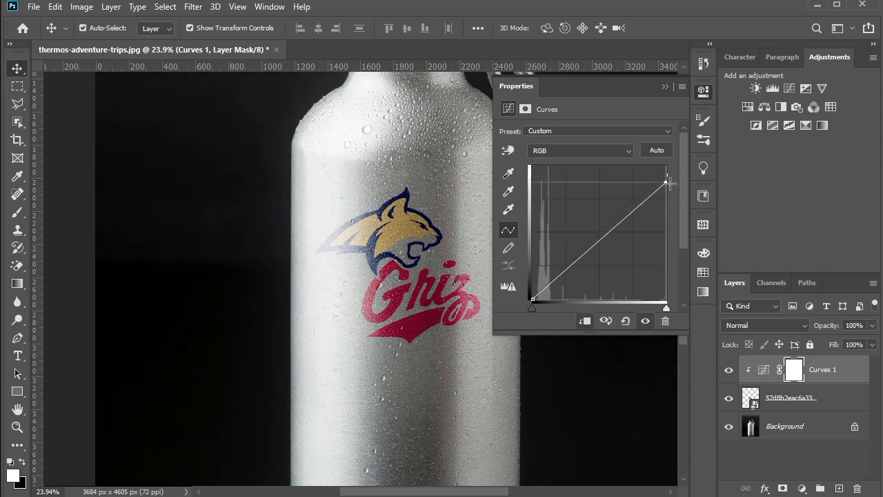
{"action": "left_click", "coordinate": [665, 87]}
Step: Split the Underlying Layer white limit in the logo layer's Blend If options to 226 / 255
{"action": "left_click", "coordinate": [793, 398]}
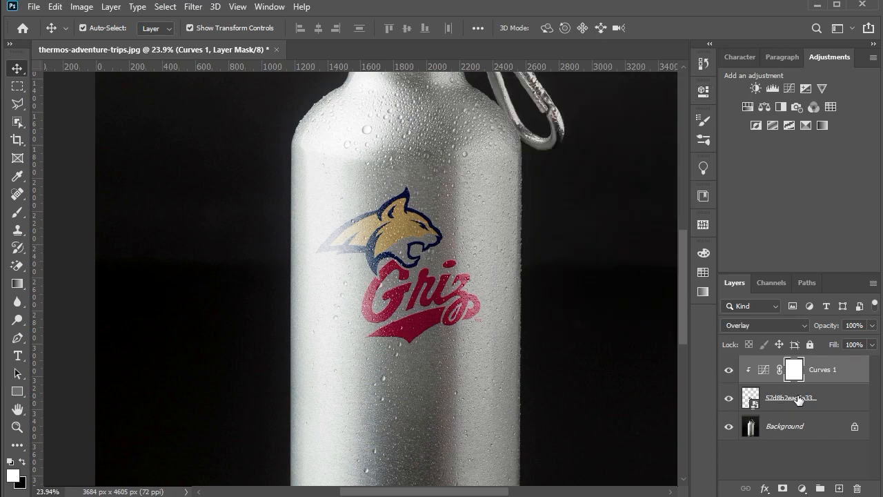
{"action": "left_click", "coordinate": [765, 488]}
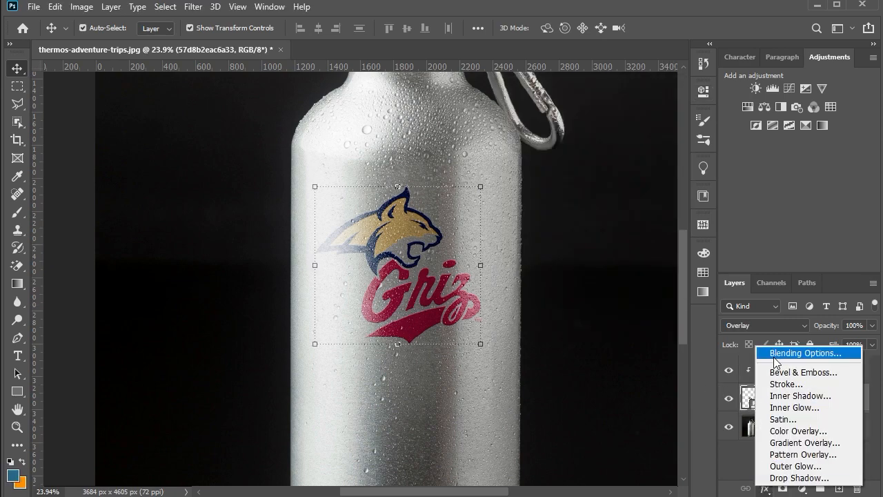
{"action": "left_click", "coordinate": [801, 352]}
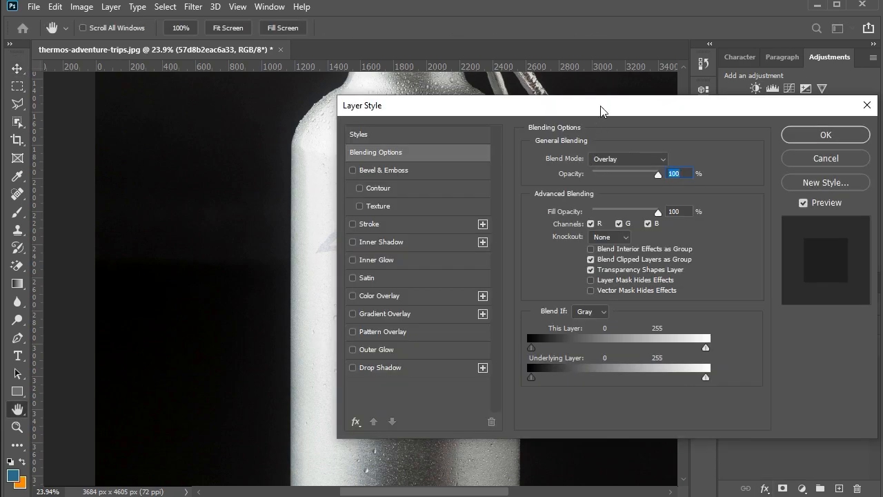
{"action": "left_click_drag", "start_coordinate": [600, 110], "coordinate": [735, 112]}
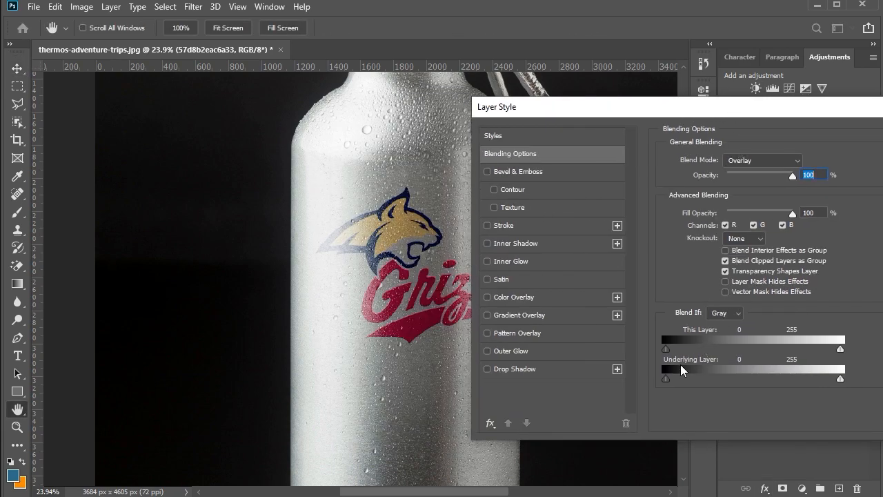
{"action": "mouse_move", "coordinate": [840, 379]}
{"action": "left_mouse_down"}
{"action": "mouse_move", "coordinate": [779, 384]}
{"action": "mouse_move", "coordinate": [849, 381]}
{"action": "mouse_move", "coordinate": [825, 386]}
{"action": "left_mouse_up"}
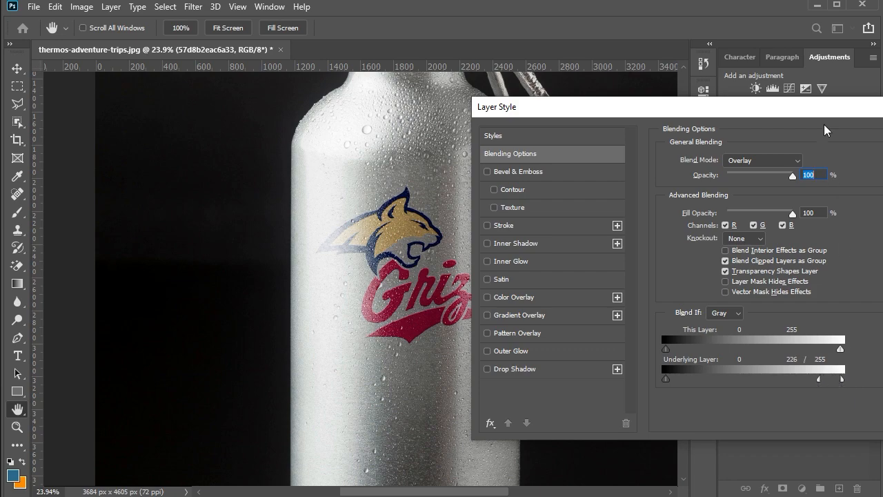
{"action": "left_click_drag", "start_coordinate": [827, 109], "coordinate": [669, 109]}
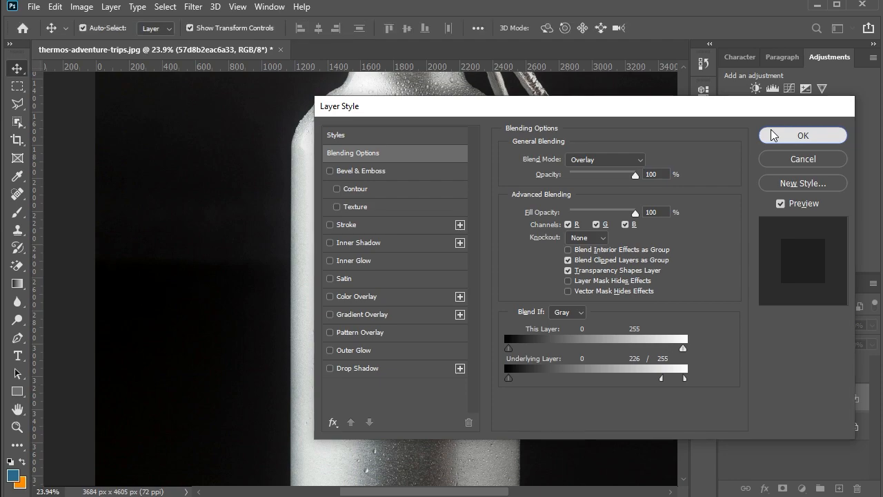
{"action": "left_click", "coordinate": [774, 135]}
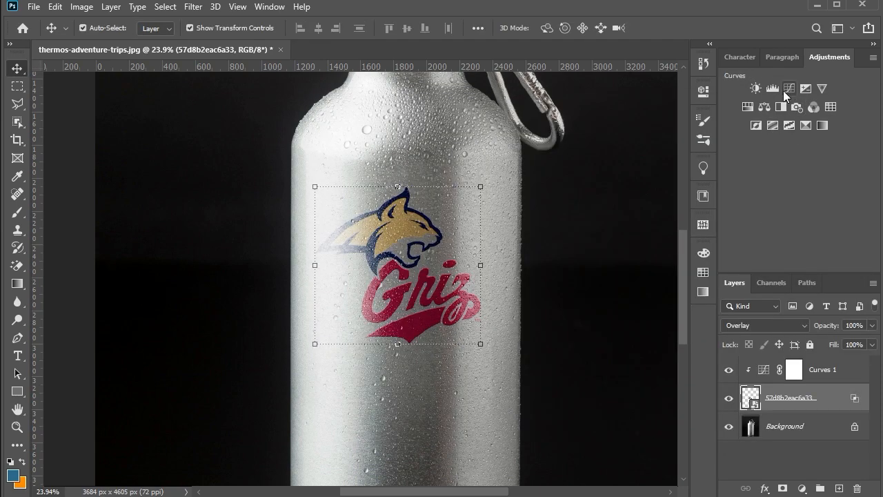
Step: Add a clipped Hue/Saturation adjustment above the logo with Colorize enabled, saturation 100 and lightness +10
{"action": "left_click", "coordinate": [802, 489]}
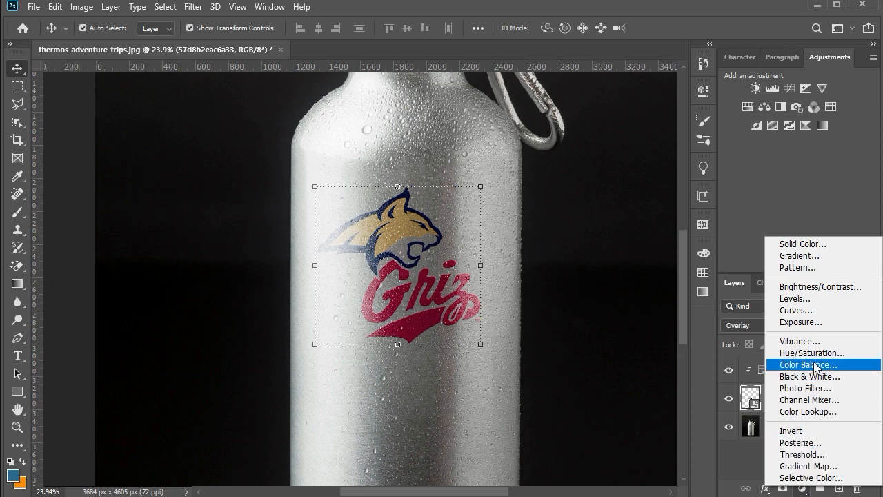
{"action": "left_click", "coordinate": [807, 352]}
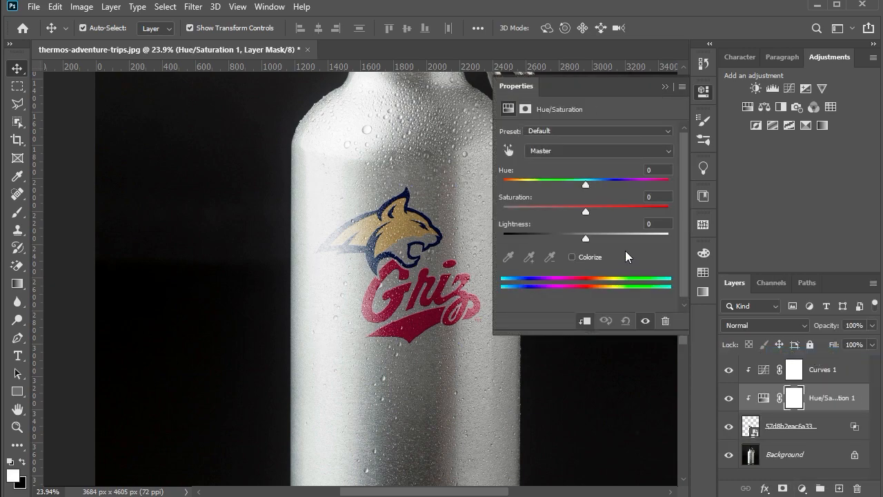
{"action": "left_click", "coordinate": [572, 256]}
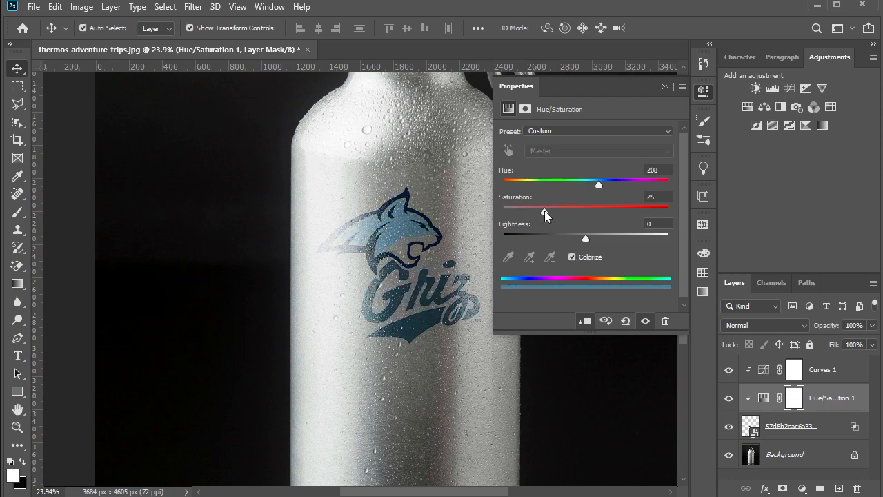
{"action": "left_click_drag", "start_coordinate": [545, 210], "coordinate": [679, 213]}
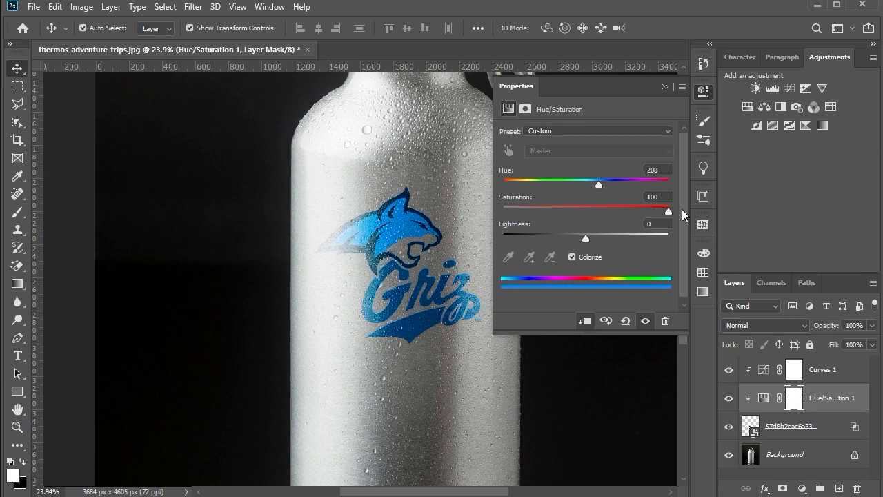
{"action": "left_click_drag", "start_coordinate": [594, 238], "coordinate": [594, 237]}
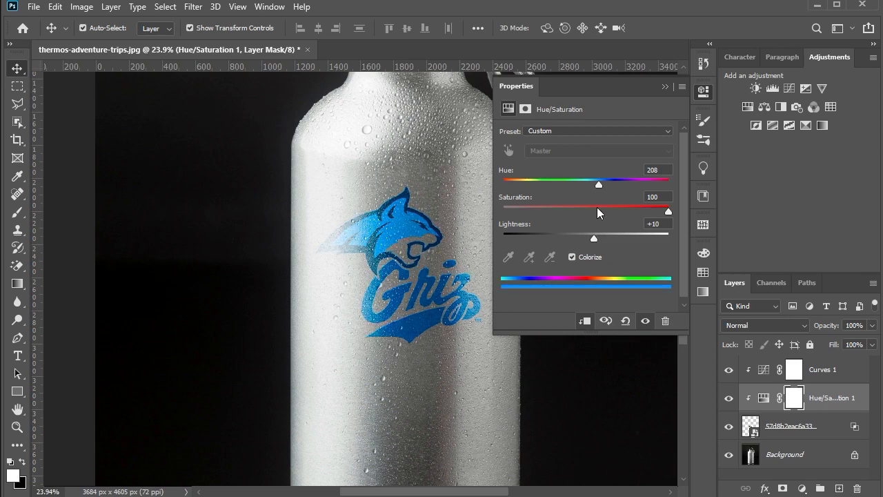
Step: Inspect the recoloured logo on the bottle up close and in the full image
{"action": "left_click", "coordinate": [665, 87]}
{"action": "left_click", "coordinate": [483, 263]}
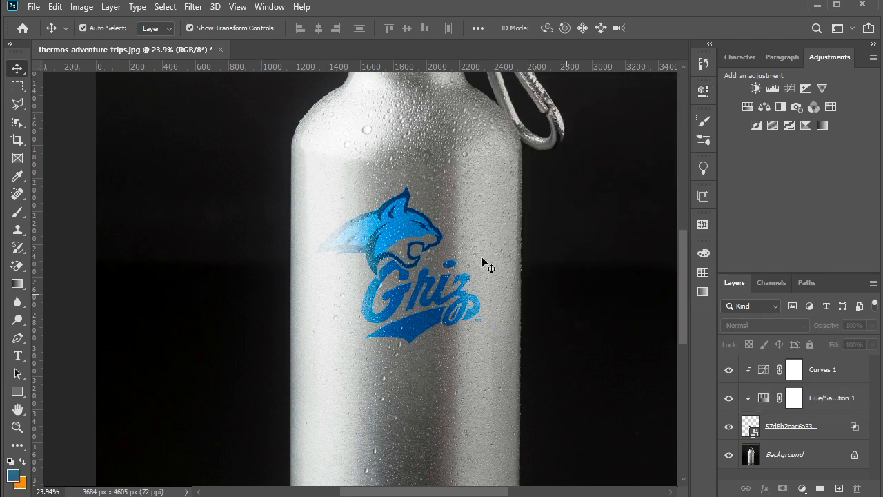
{"action": "scroll", "coordinate": [425, 252], "scroll_direction": "down", "scroll_amount": 3}
{"action": "scroll", "coordinate": [399, 253], "scroll_direction": "up", "scroll_amount": 3}
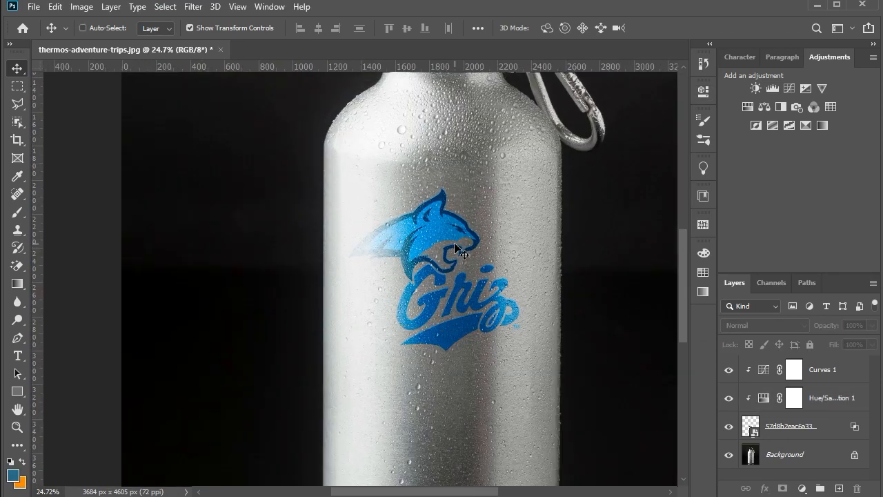
{"action": "scroll", "coordinate": [461, 253], "scroll_direction": "right", "scroll_amount": 2}
{"action": "scroll", "coordinate": [457, 250], "scroll_direction": "right", "scroll_amount": 2}
{"action": "scroll", "coordinate": [458, 250], "scroll_direction": "down", "scroll_amount": 2}
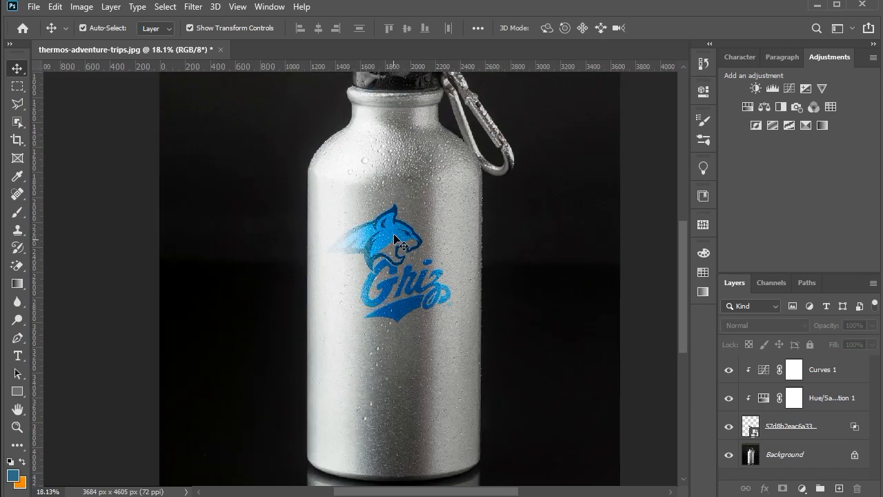
{"action": "left_click", "coordinate": [399, 238]}
{"action": "scroll", "coordinate": [398, 238], "scroll_direction": "up", "scroll_amount": 4}
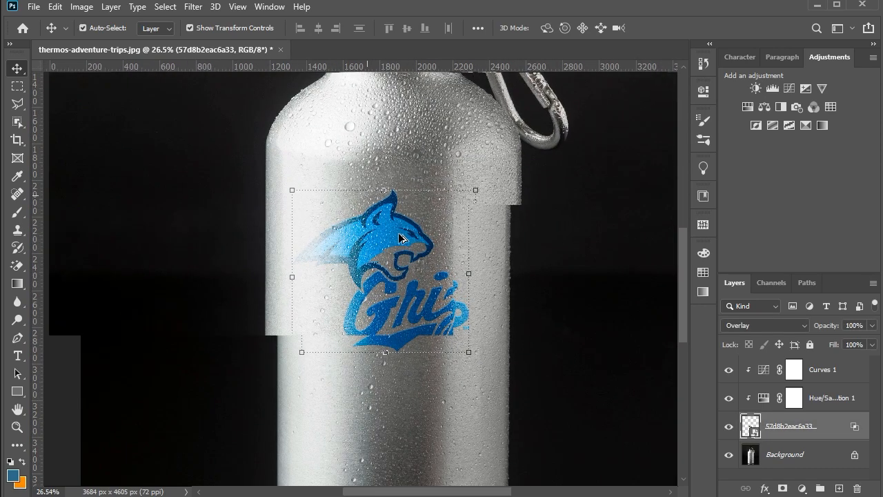
{"action": "scroll", "coordinate": [399, 238], "scroll_direction": "down", "scroll_amount": 3}
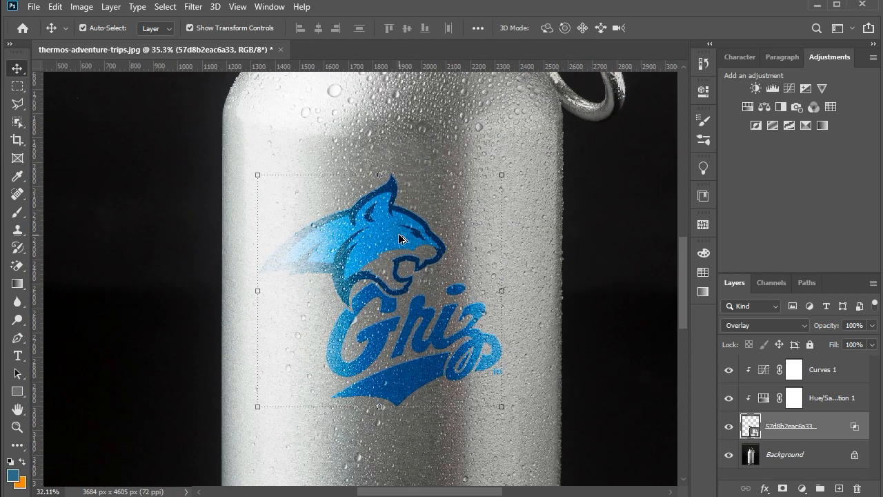
{"action": "scroll", "coordinate": [399, 238], "scroll_direction": "down", "scroll_amount": 4}
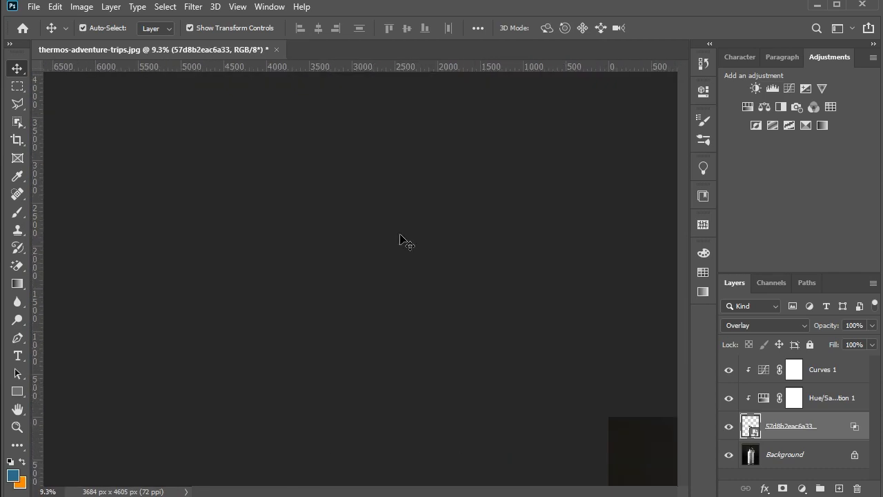
{"action": "scroll", "coordinate": [392, 327], "scroll_direction": "up", "scroll_amount": 4}
{"action": "left_click", "coordinate": [536, 364]}
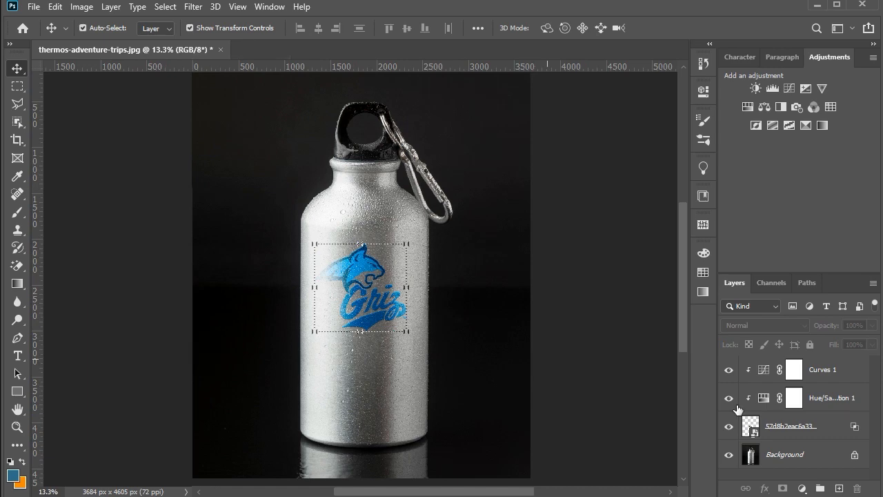
Step: Duplicate the Background layer and move the copy to the top of the layer stack
{"action": "left_click", "coordinate": [829, 461]}
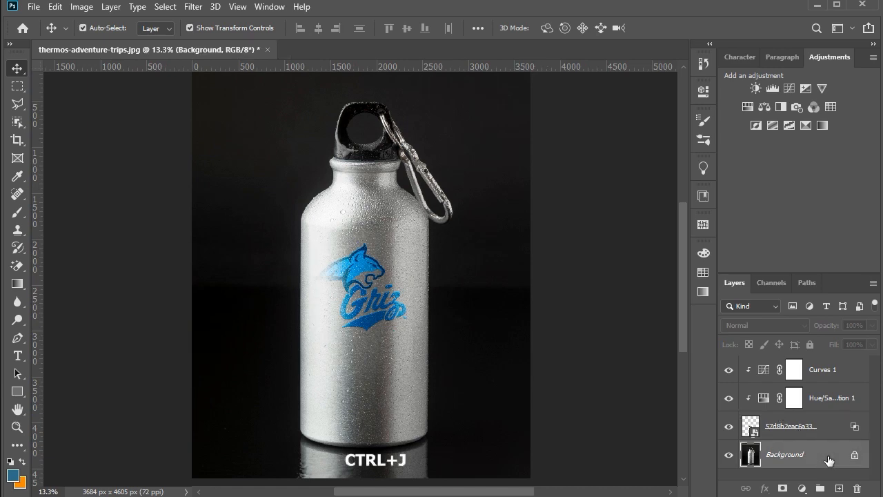
{"action": "key", "text": "ctrl+j"}
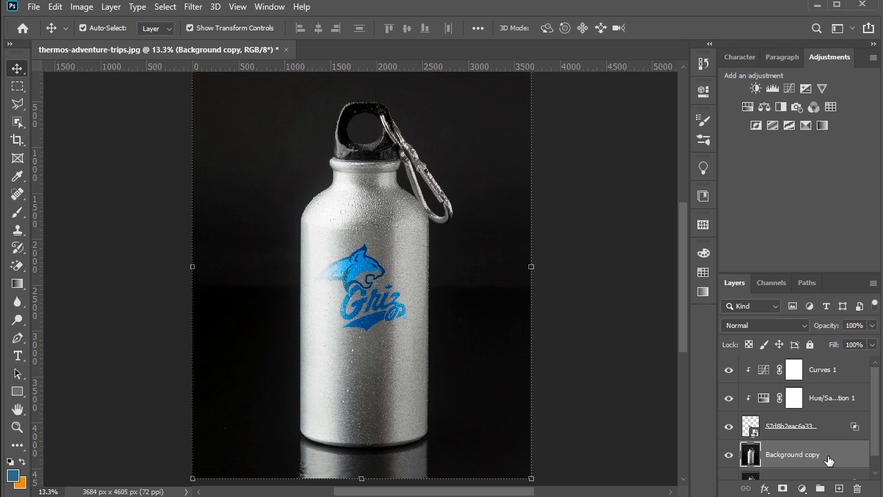
{"action": "left_click_drag", "start_coordinate": [829, 460], "coordinate": [730, 365]}
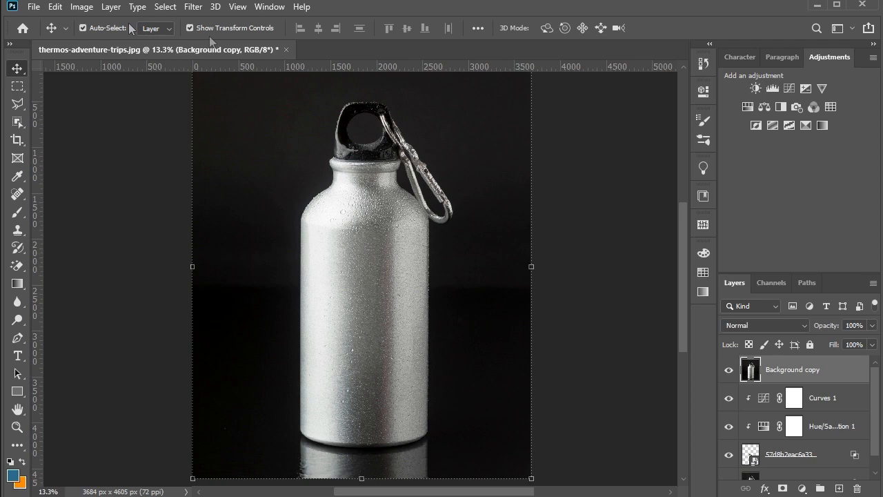
Step: Apply a Black & White adjustment to the background copy with yellows 83, greens 75, cyans 85, blues 81 and the reds raised
{"action": "left_click", "coordinate": [83, 7]}
{"action": "mouse_move", "coordinate": [109, 31]}
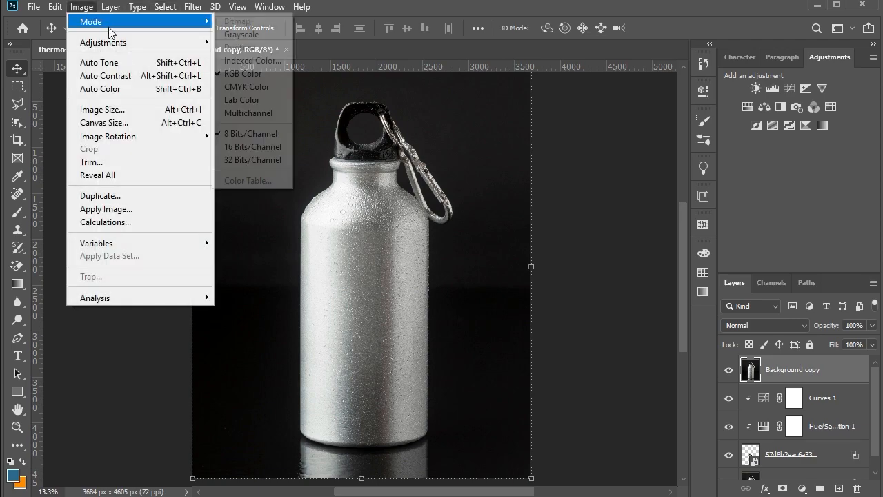
{"action": "mouse_move", "coordinate": [183, 42]}
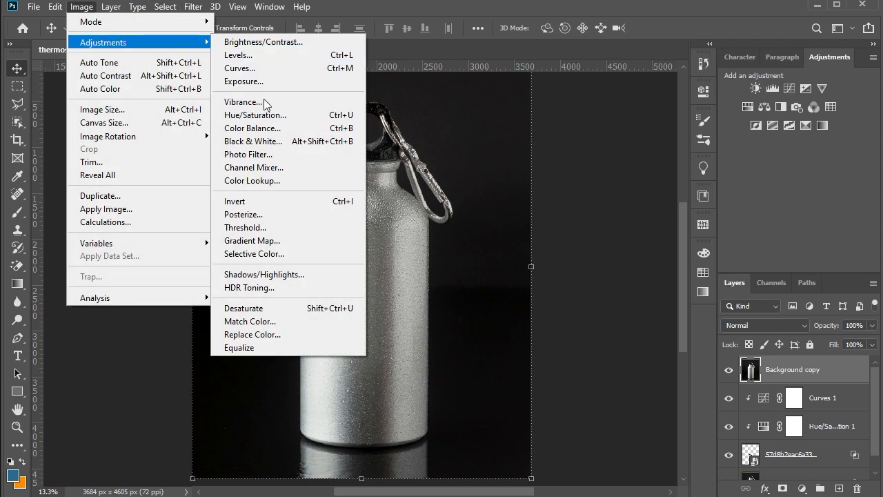
{"action": "left_click", "coordinate": [268, 143]}
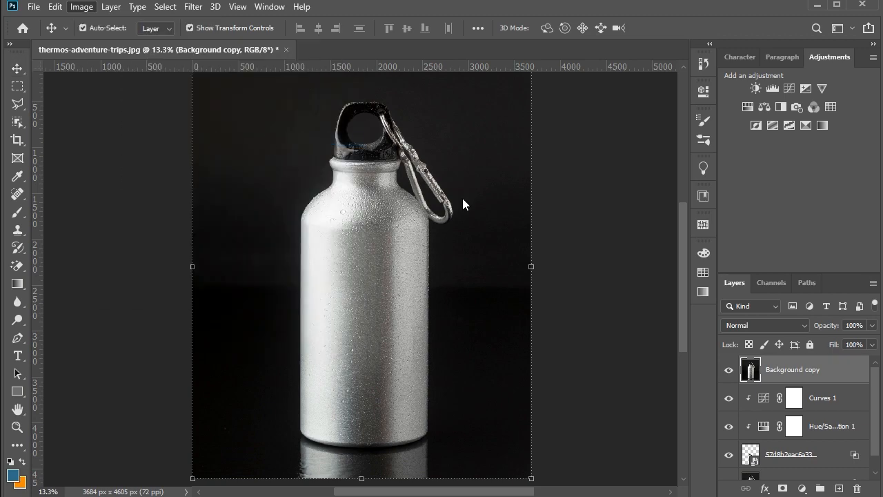
{"action": "left_click_drag", "start_coordinate": [459, 4], "coordinate": [728, 53]}
{"action": "mouse_move", "coordinate": [670, 217]}
{"action": "left_mouse_down"}
{"action": "mouse_move", "coordinate": [695, 219]}
{"action": "mouse_move", "coordinate": [679, 219]}
{"action": "left_mouse_up"}
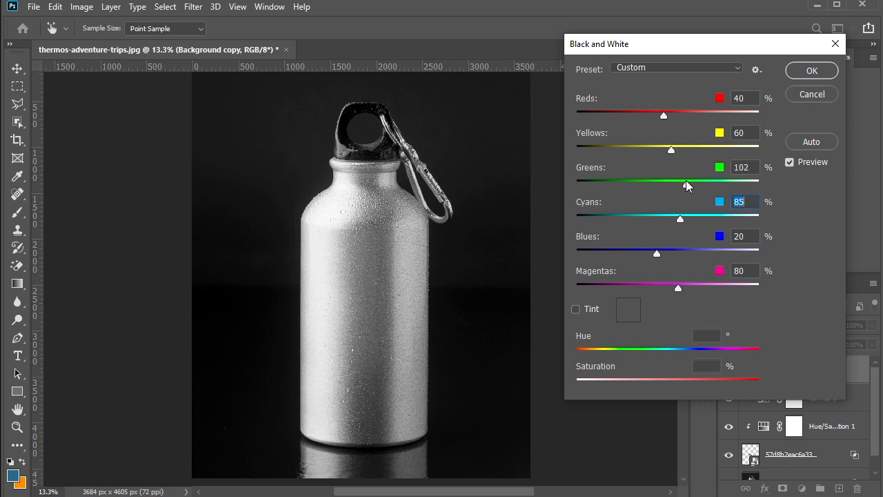
{"action": "left_click_drag", "start_coordinate": [686, 180], "coordinate": [678, 206]}
{"action": "left_click_drag", "start_coordinate": [657, 253], "coordinate": [685, 194]}
{"action": "mouse_move", "coordinate": [672, 150]}
{"action": "left_mouse_down"}
{"action": "mouse_move", "coordinate": [689, 148]}
{"action": "mouse_move", "coordinate": [680, 150]}
{"action": "left_mouse_up"}
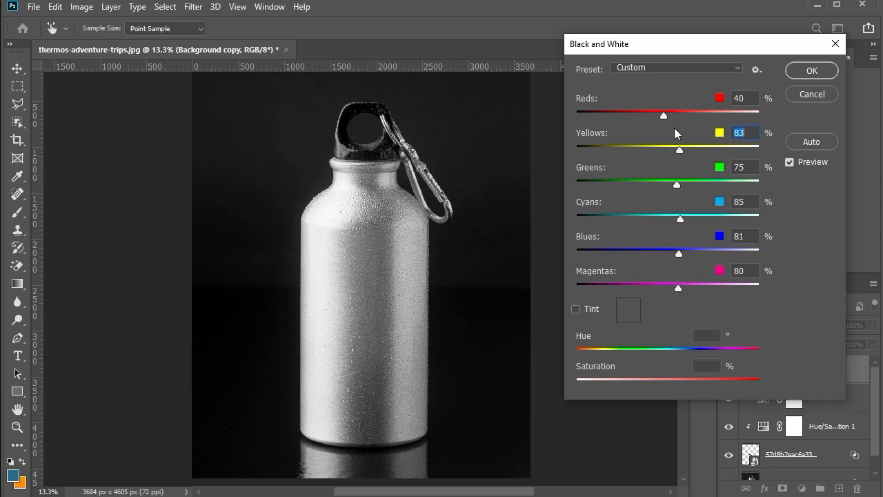
{"action": "left_click_drag", "start_coordinate": [664, 114], "coordinate": [679, 114]}
{"action": "left_click", "coordinate": [807, 72]}
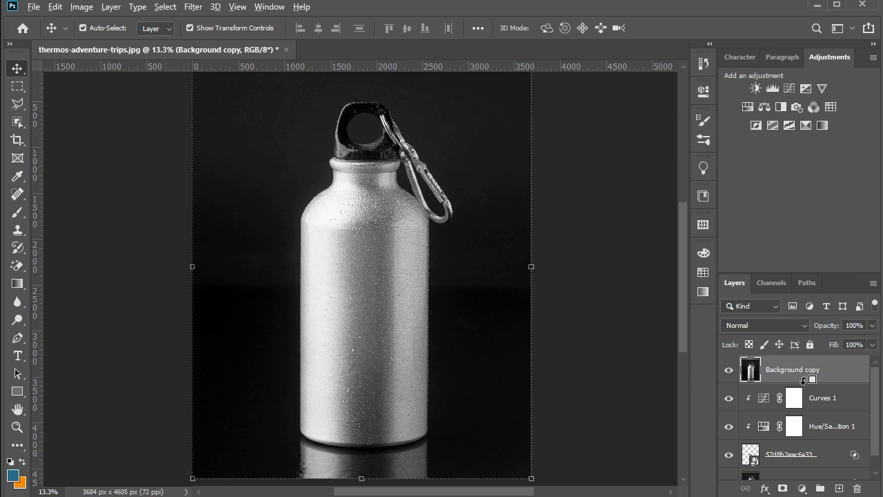
Step: Clip the black-and-white background copy to the layers below and set its blend mode to Overlay
{"action": "left_click", "coordinate": [804, 380], "text": "alt"}
{"action": "scroll", "coordinate": [594, 314], "scroll_direction": "up", "scroll_amount": 2}
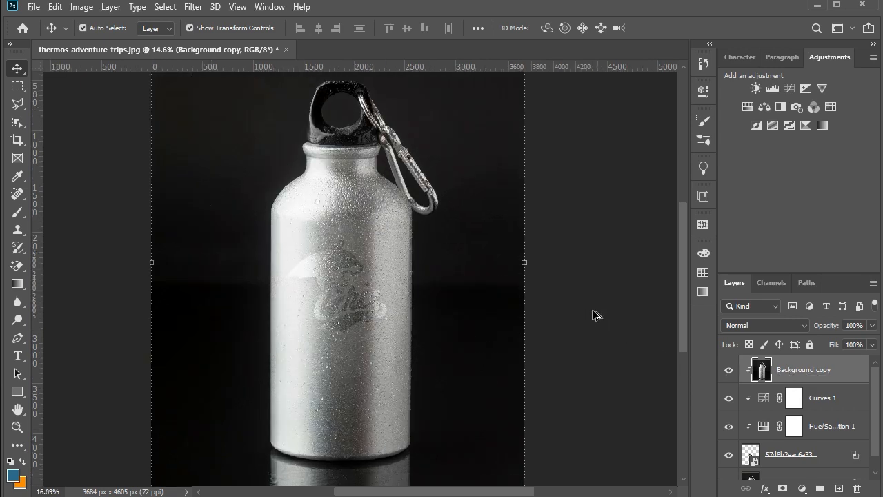
{"action": "left_click", "coordinate": [777, 326]}
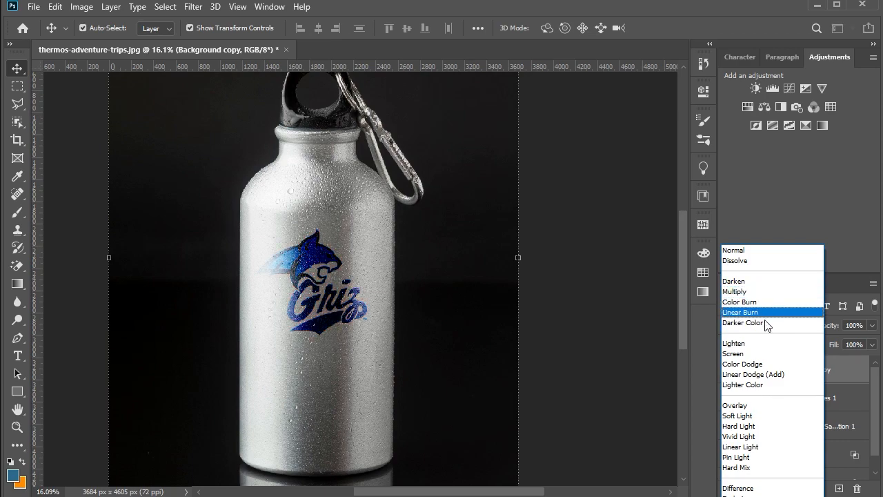
{"action": "left_click", "coordinate": [763, 405]}
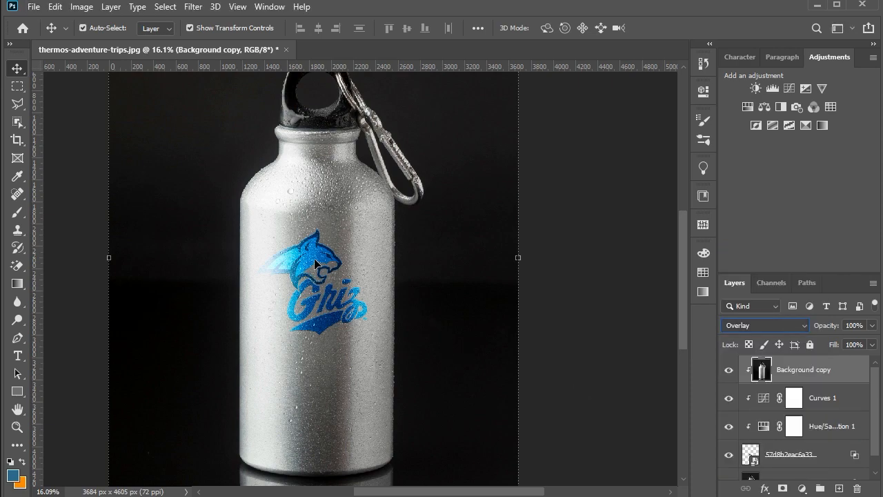
Step: Compare the logo with the clipped background copy hidden and shown, up close and in the full image
{"action": "scroll", "coordinate": [314, 262], "scroll_direction": "up", "scroll_amount": 5}
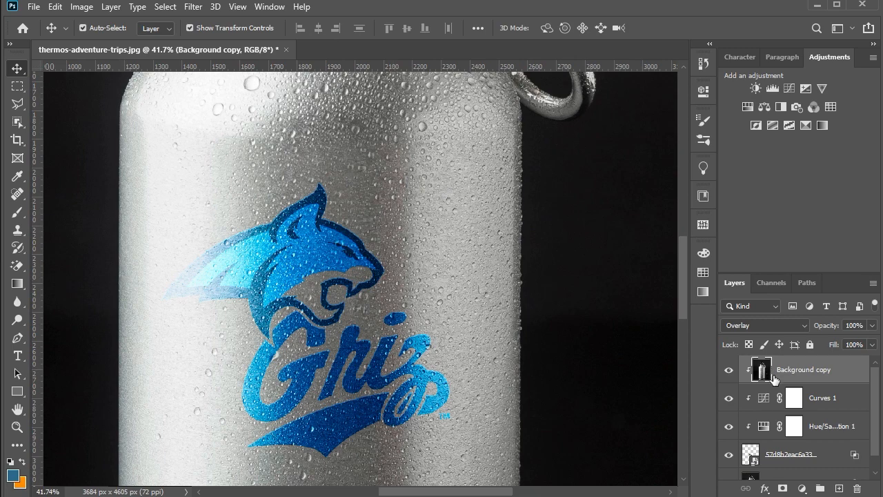
{"action": "left_click", "coordinate": [730, 373]}
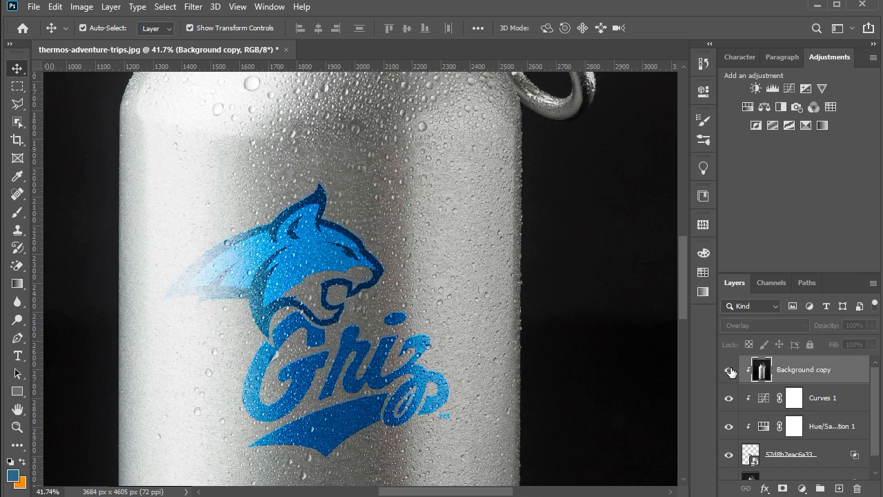
{"action": "left_click", "coordinate": [729, 372]}
{"action": "scroll", "coordinate": [536, 286], "scroll_direction": "down", "scroll_amount": 5}
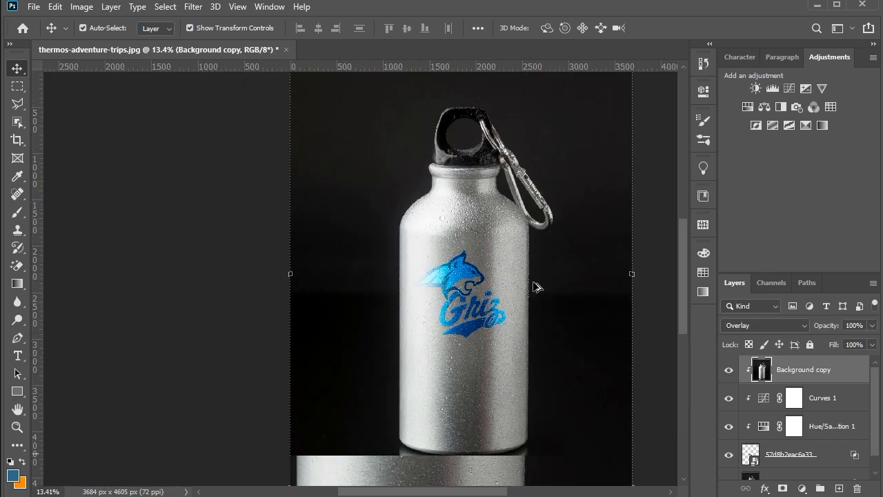
{"action": "left_click", "coordinate": [654, 398]}
{"action": "scroll", "coordinate": [563, 331], "scroll_direction": "down", "scroll_amount": 4}
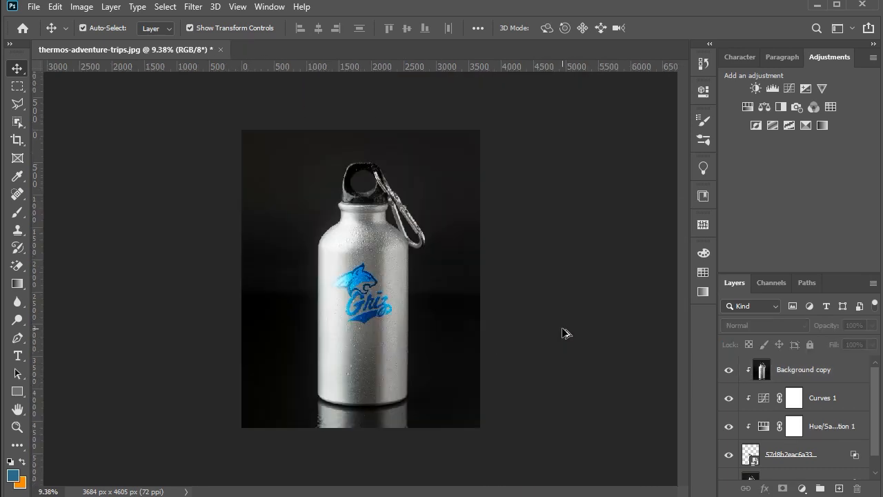
{"action": "scroll", "coordinate": [384, 389], "scroll_direction": "up", "scroll_amount": 3}
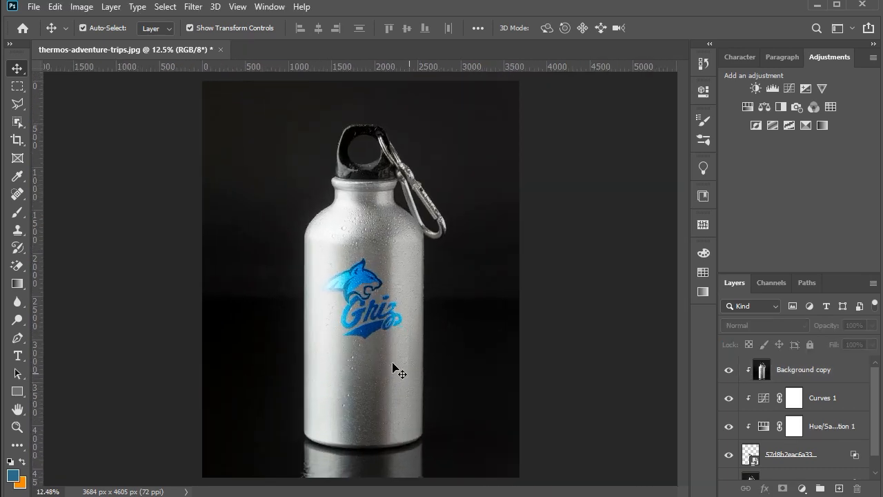
Step: Free-transform the logo layer and move it down the bottle to about X 1842, Y 2736 px
{"action": "left_click", "coordinate": [794, 462]}
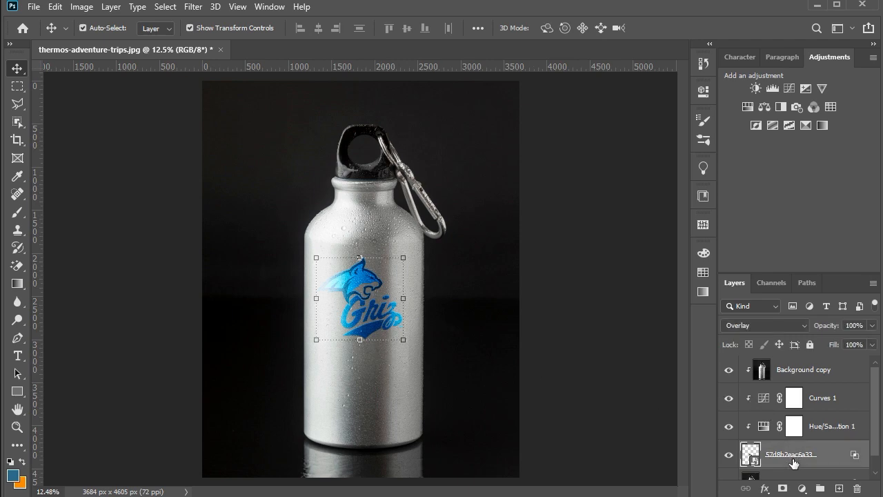
{"action": "key", "text": "ctrl+t"}
{"action": "left_click_drag", "start_coordinate": [380, 310], "coordinate": [380, 319]}
{"action": "left_click_drag", "start_coordinate": [377, 317], "coordinate": [377, 327]}
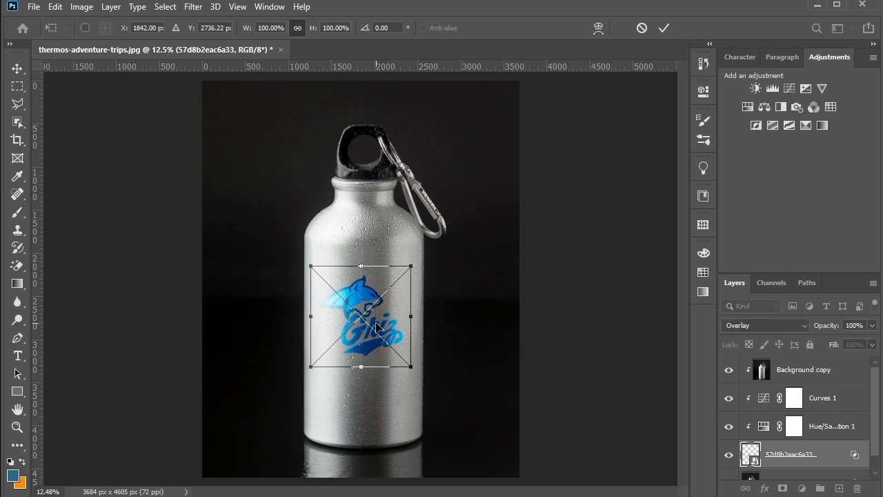
Step: Warp the logo with the Arch style at a bend of about -10.5% to follow the bottle's curvature and apply the transform
{"action": "right_click", "coordinate": [376, 323]}
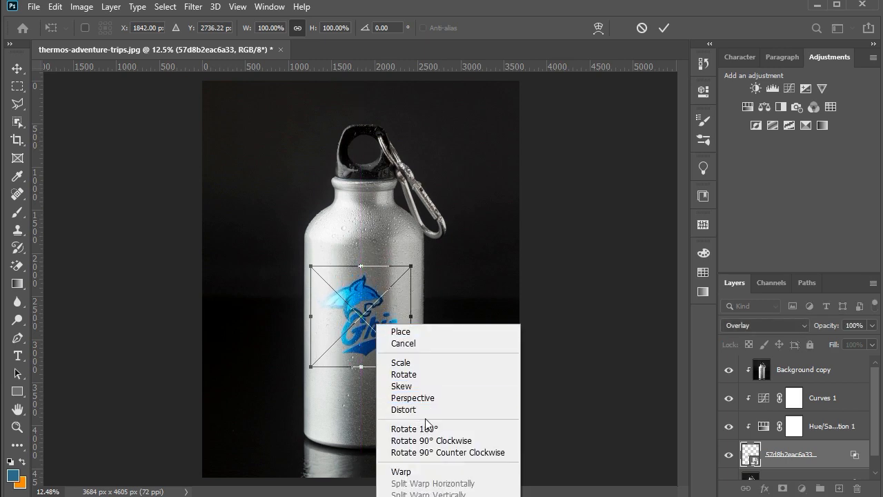
{"action": "left_click", "coordinate": [429, 471]}
{"action": "scroll", "coordinate": [359, 307], "scroll_direction": "up", "scroll_amount": 3}
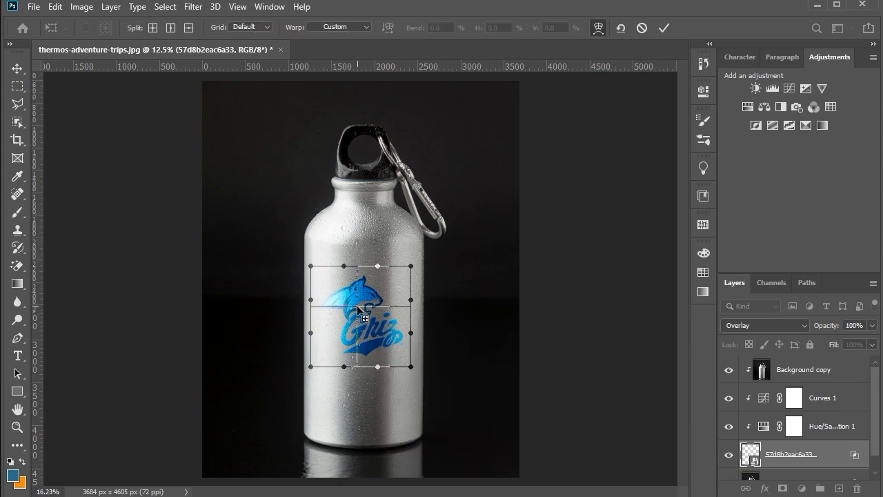
{"action": "scroll", "coordinate": [390, 303], "scroll_direction": "up", "scroll_amount": 2}
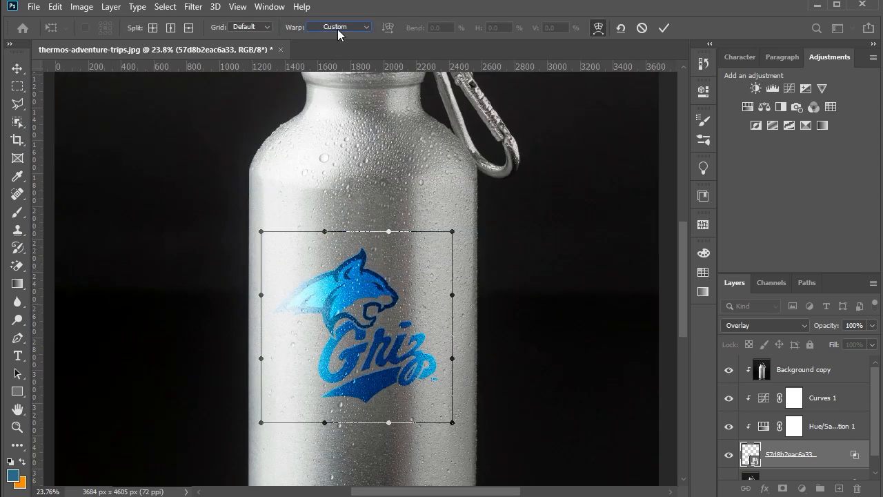
{"action": "left_click", "coordinate": [338, 29]}
{"action": "left_click", "coordinate": [336, 104]}
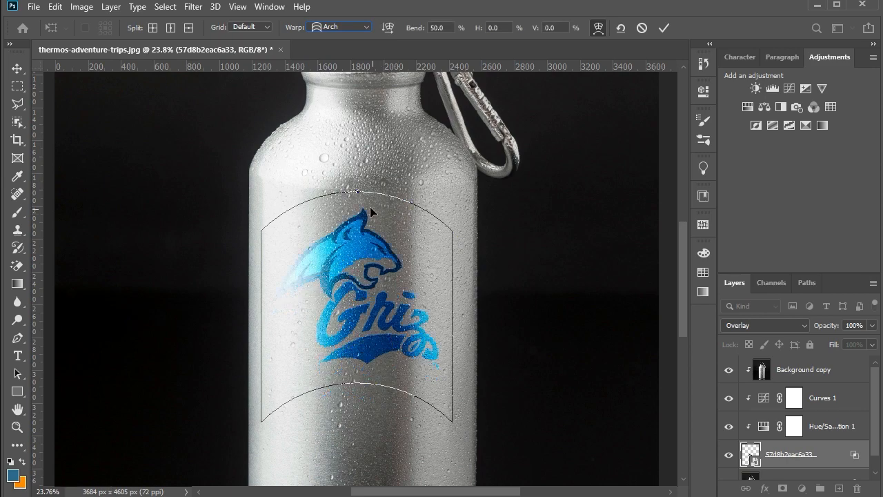
{"action": "left_click_drag", "start_coordinate": [356, 194], "coordinate": [356, 246]}
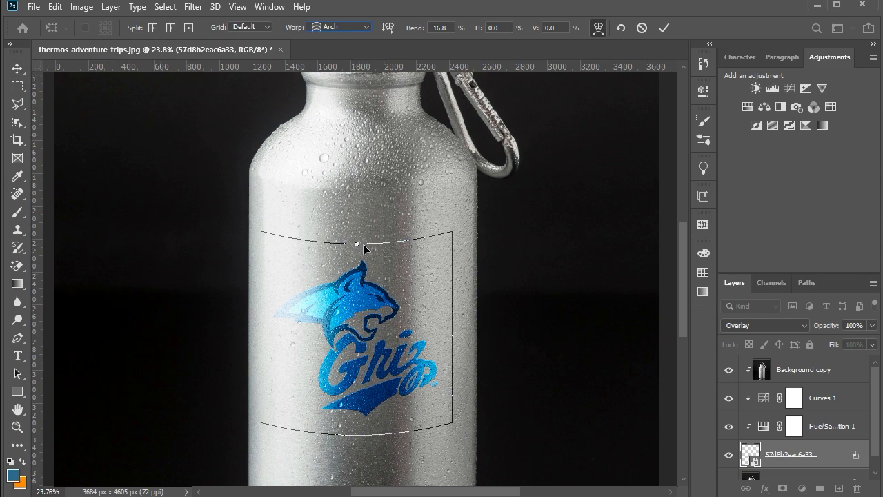
{"action": "left_click_drag", "start_coordinate": [363, 244], "coordinate": [364, 238]}
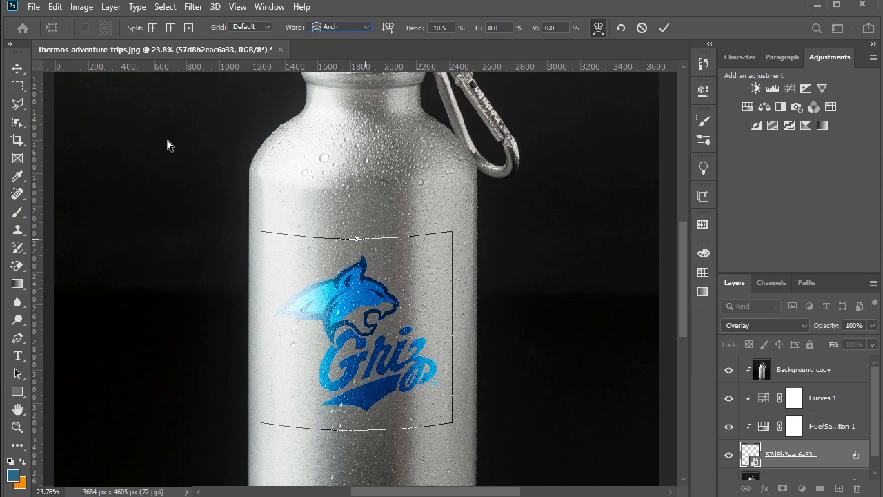
{"action": "left_click", "coordinate": [18, 69]}
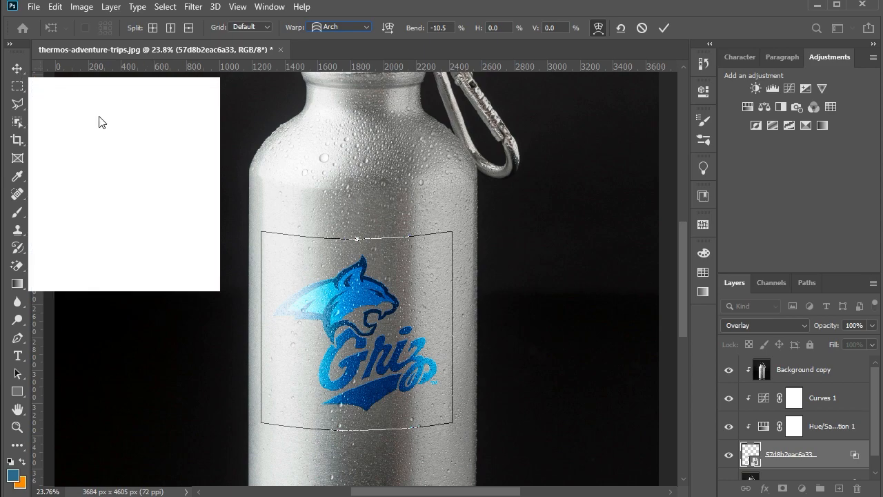
{"action": "left_click", "coordinate": [100, 122]}
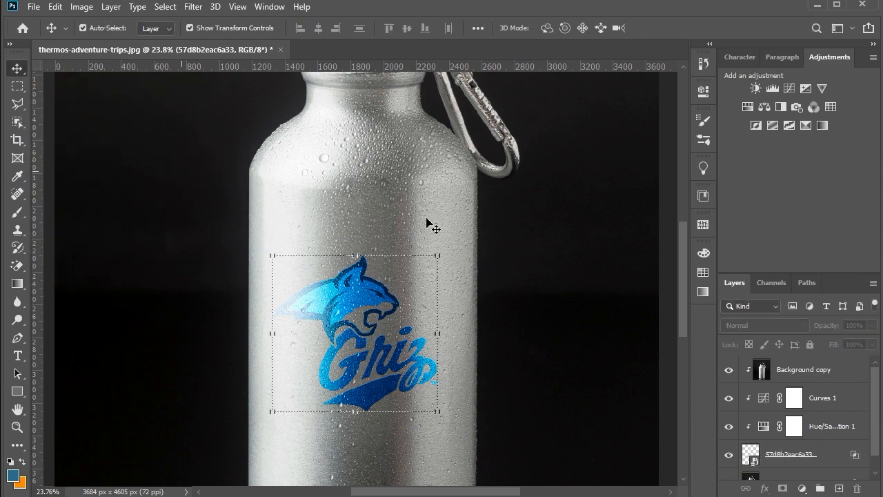
Step: Free-transform the logo layer, move it slightly up the bottle to about Y 2671 px, and apply the transform
{"action": "scroll", "coordinate": [430, 232], "scroll_direction": "down", "scroll_amount": 3}
{"action": "left_click", "coordinate": [793, 369]}
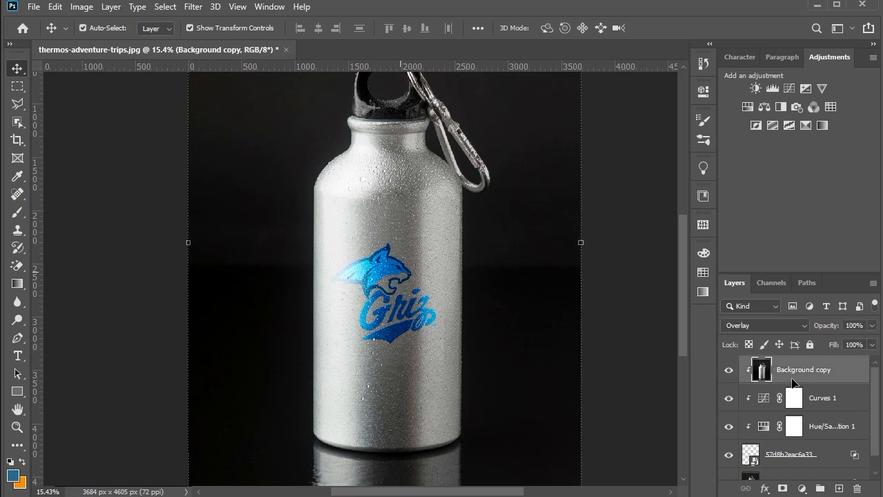
{"action": "left_click", "coordinate": [796, 466]}
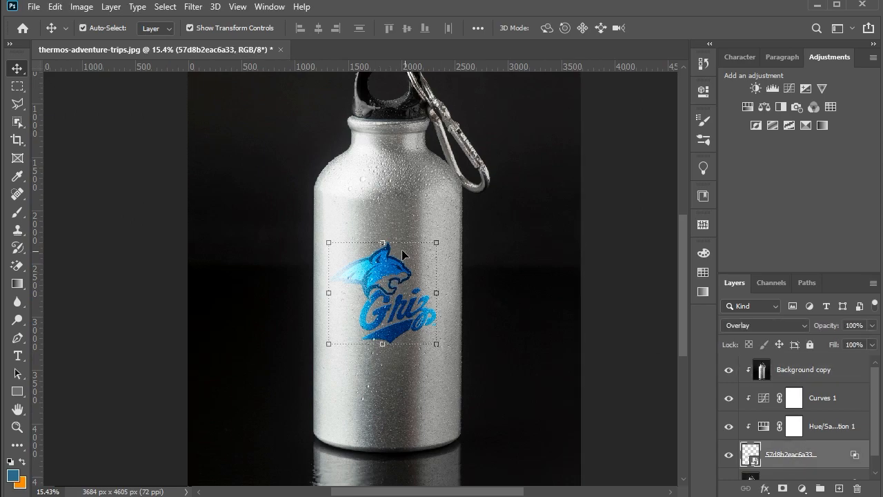
{"action": "key", "text": "ctrl+t"}
{"action": "left_click_drag", "start_coordinate": [393, 259], "coordinate": [395, 253]}
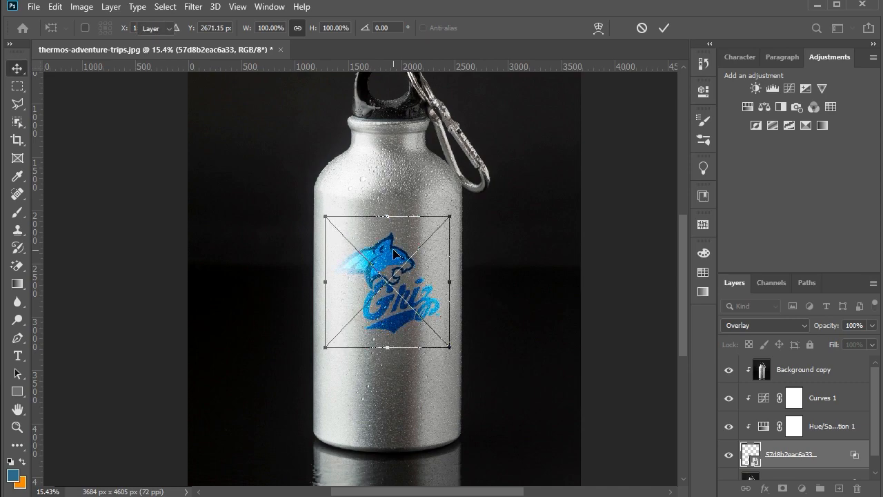
{"action": "left_click", "coordinate": [599, 338]}
{"action": "left_click", "coordinate": [598, 336]}
Step: Group the black-and-white background copy, the Curves and Hue/Saturation adjustments, and the logo layer together
{"action": "scroll", "coordinate": [516, 261], "scroll_direction": "down", "scroll_amount": 3}
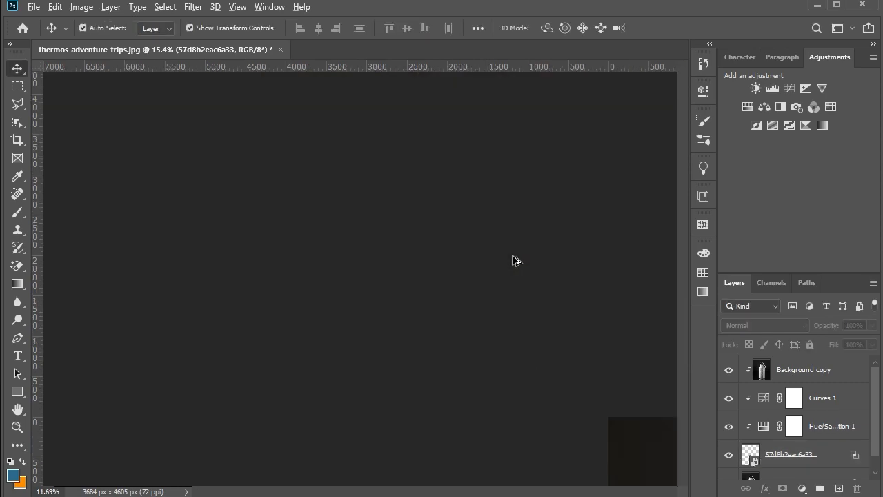
{"action": "scroll", "coordinate": [516, 260], "scroll_direction": "down", "scroll_amount": 2}
{"action": "scroll", "coordinate": [375, 295], "scroll_direction": "up", "scroll_amount": 2}
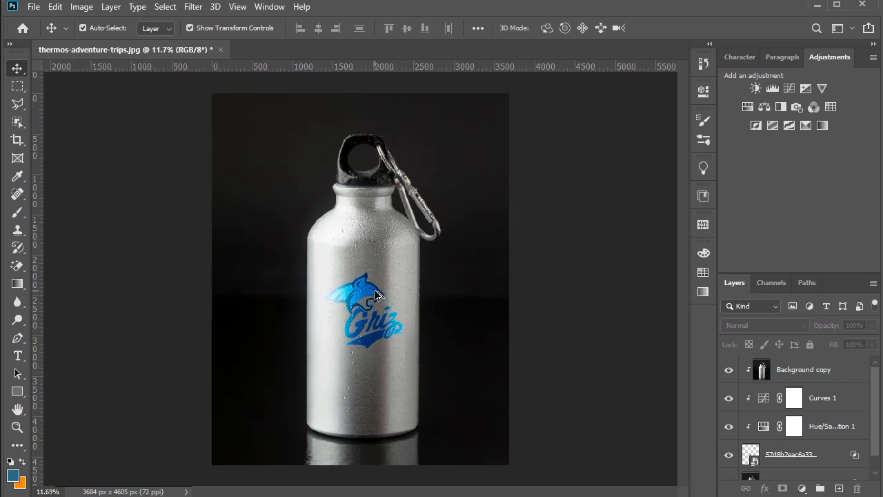
{"action": "scroll", "coordinate": [572, 306], "scroll_direction": "up", "scroll_amount": 1}
{"action": "scroll", "coordinate": [345, 282], "scroll_direction": "up", "scroll_amount": 4}
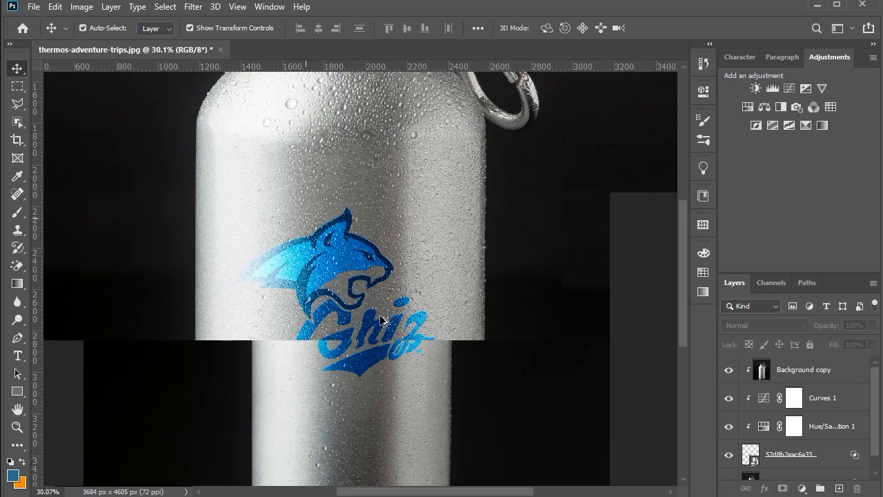
{"action": "scroll", "coordinate": [345, 282], "scroll_direction": "up", "scroll_amount": 2}
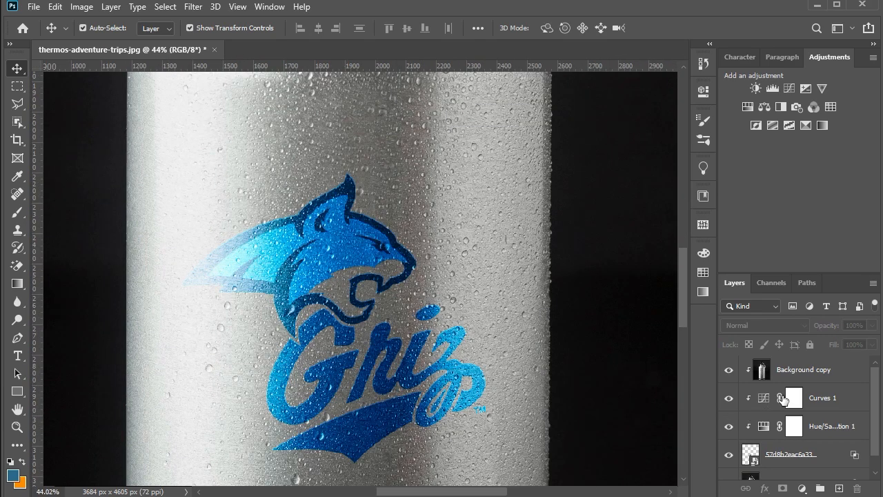
{"action": "left_click", "coordinate": [814, 376]}
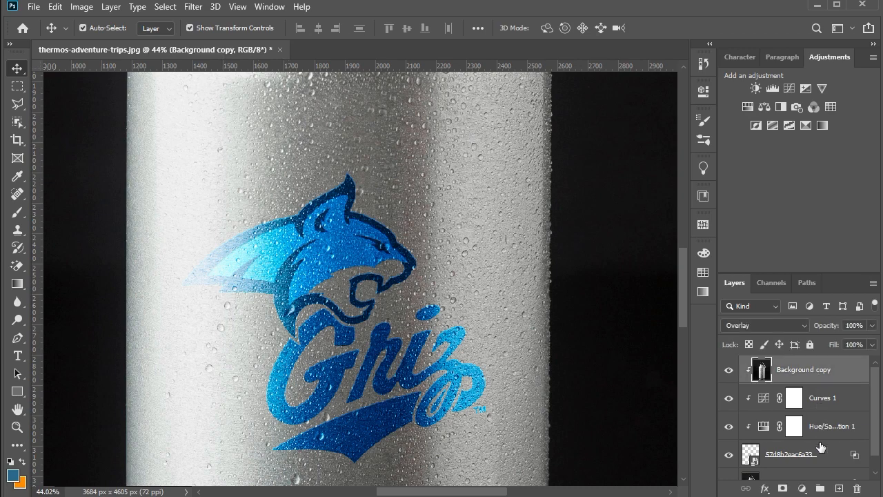
{"action": "left_click", "coordinate": [817, 456], "text": "shift"}
{"action": "left_click", "coordinate": [820, 488]}
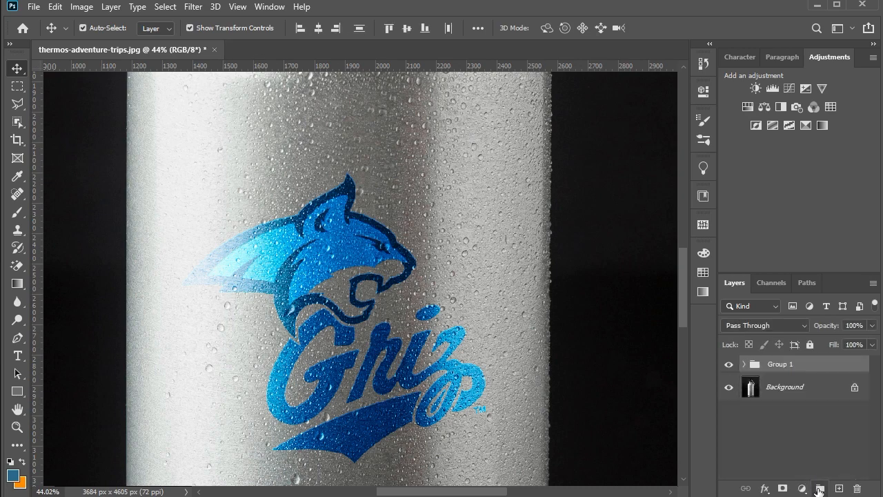
Step: Compare the bottle with the logo group hidden and shown, and review the blended logo in the full image
{"action": "left_click", "coordinate": [728, 364]}
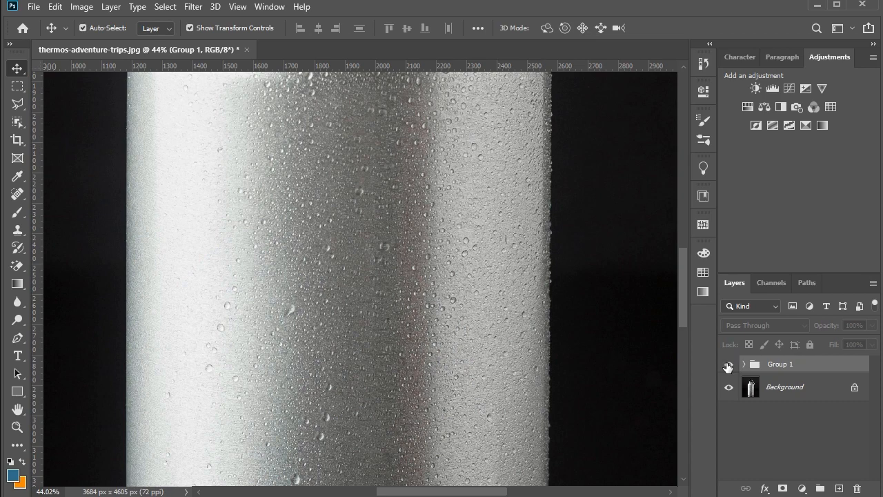
{"action": "left_click", "coordinate": [728, 364]}
{"action": "key", "text": "ctrl+0"}
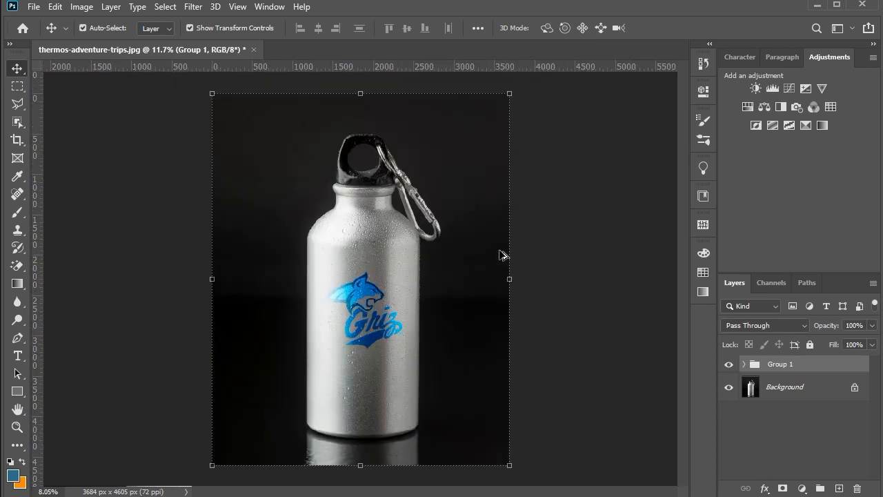
{"action": "key", "text": "ctrl+minus"}
{"action": "left_click", "coordinate": [549, 355]}
{"action": "scroll", "coordinate": [368, 277], "scroll_direction": "up", "scroll_amount": 3}
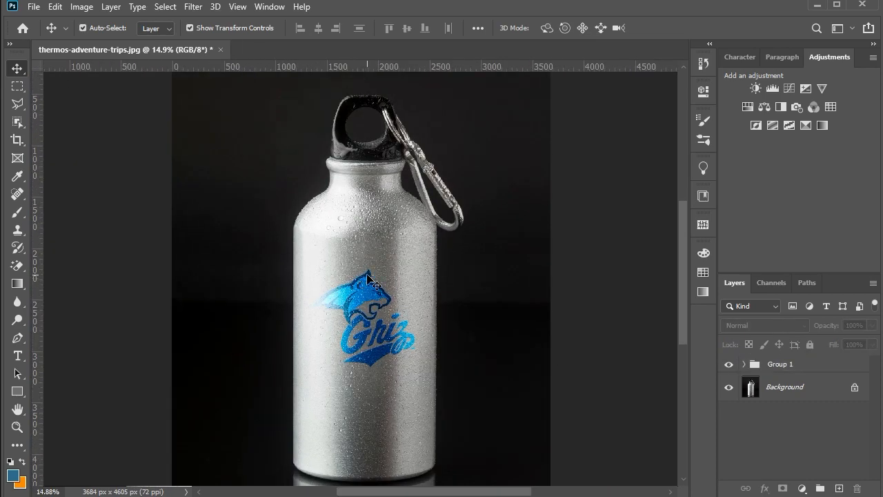